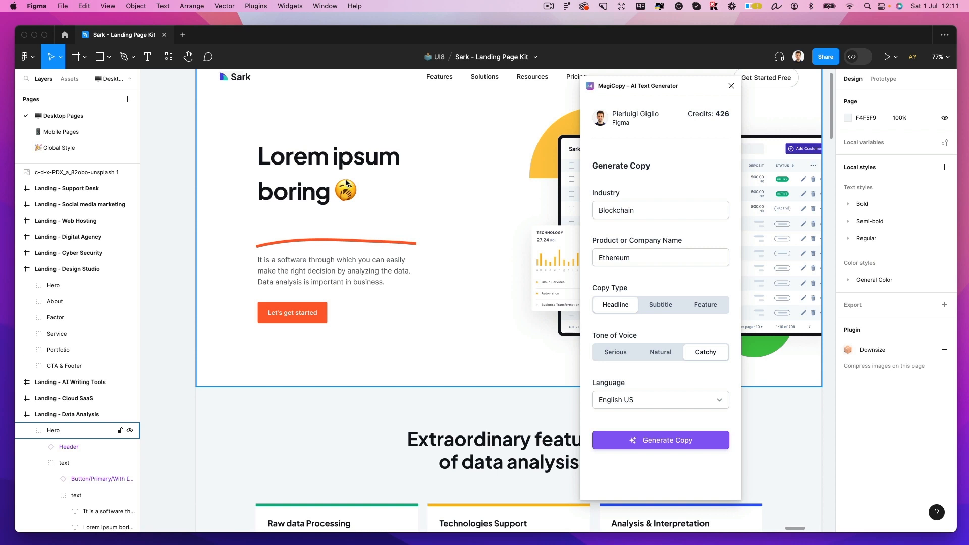
# - Select the "Lorem ipsum boring" hero headline and set the MagiCopy tone of voice to Natural, with English US as the language
pyautogui.click(327, 162)
pyautogui.click(342, 159)
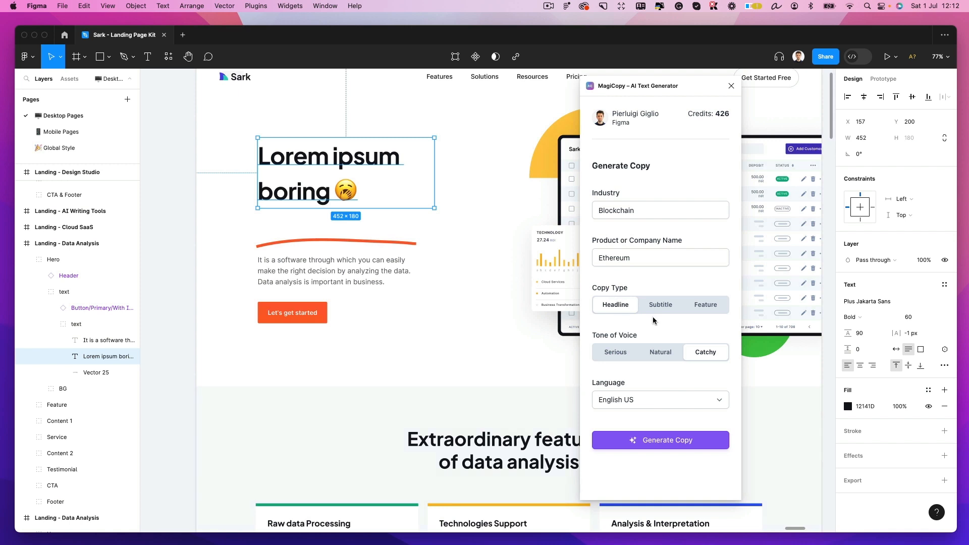
pyautogui.click(655, 354)
pyautogui.click(632, 398)
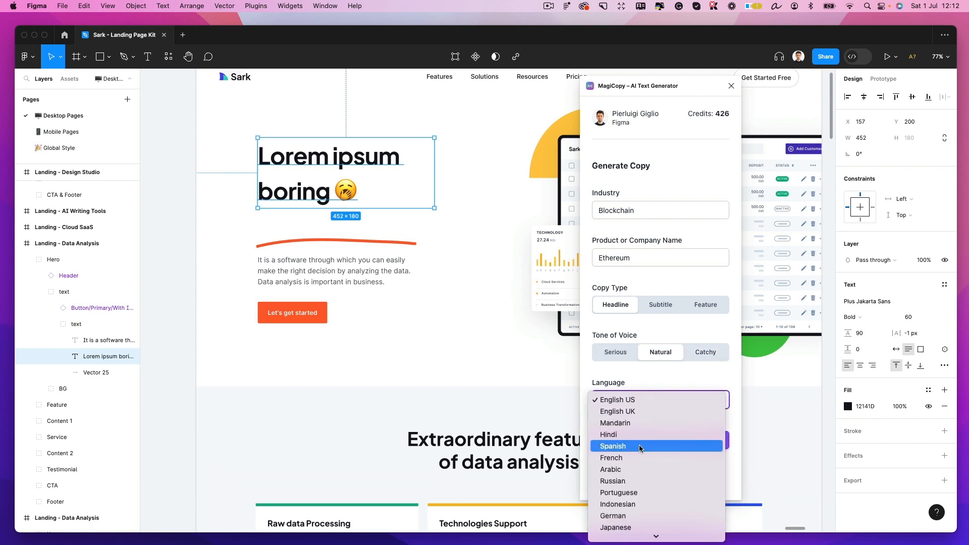
pyautogui.click(695, 398)
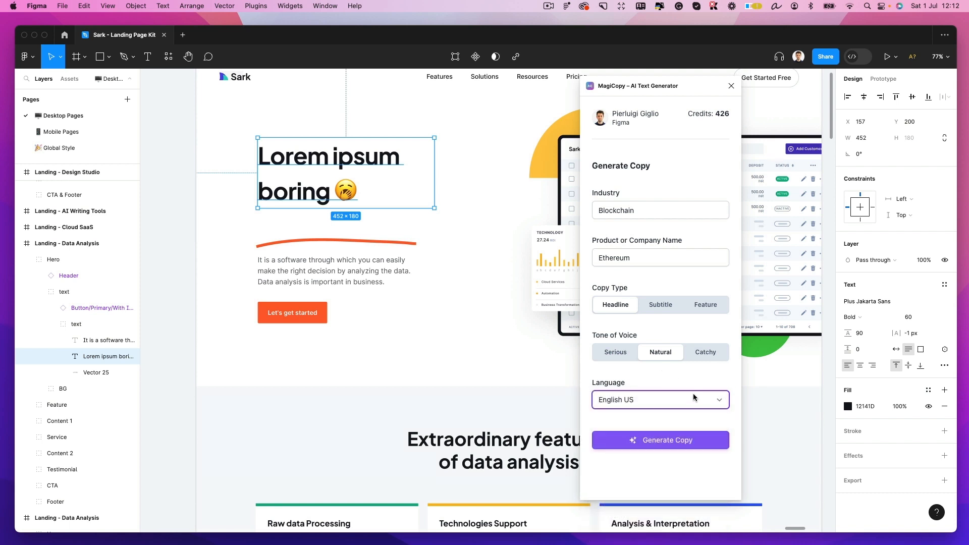
# - Generate headline copy for the hero title and widen its text box to about 704
pyautogui.click(667, 440)
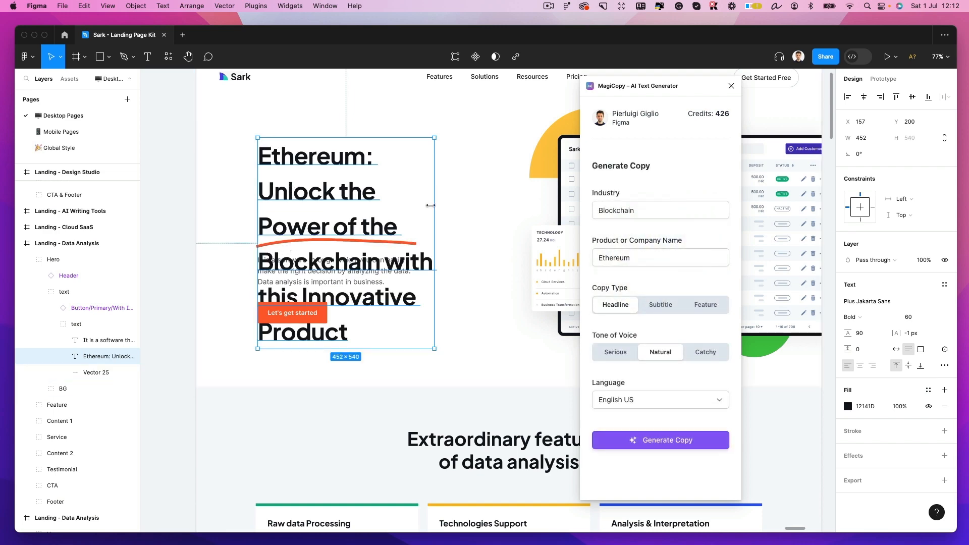
pyautogui.moveTo(435, 205); pyautogui.dragTo(533, 198)
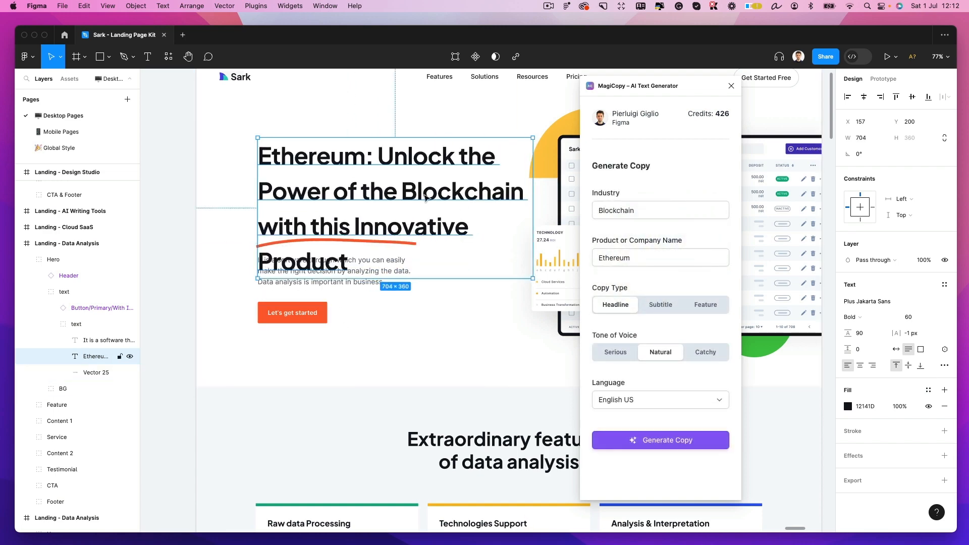
pyautogui.scroll(-5, 412, 193)
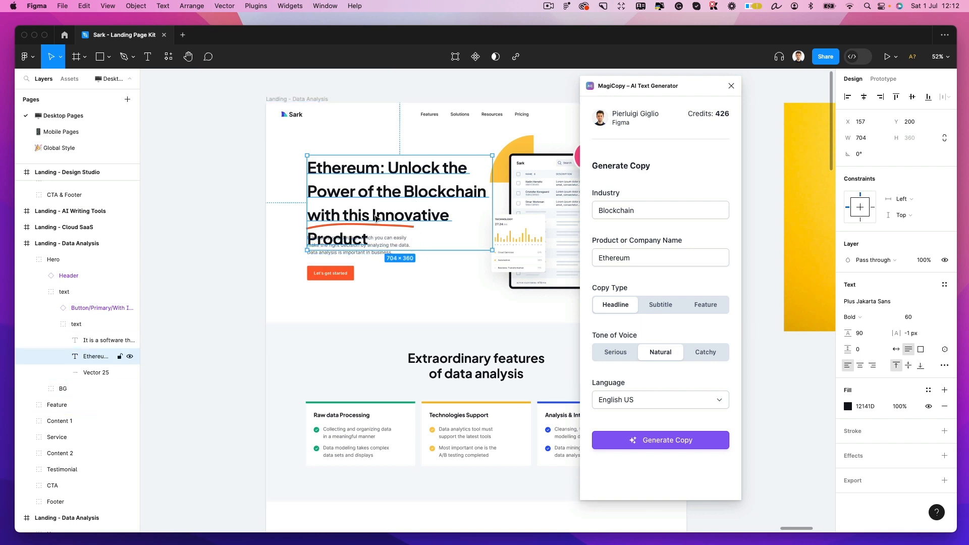
# - Undo the headline's widening and its generated copy
pyautogui.click(247, 203)
pyautogui.press('super+z')
pyautogui.press('super+z')
pyautogui.press('super+z')
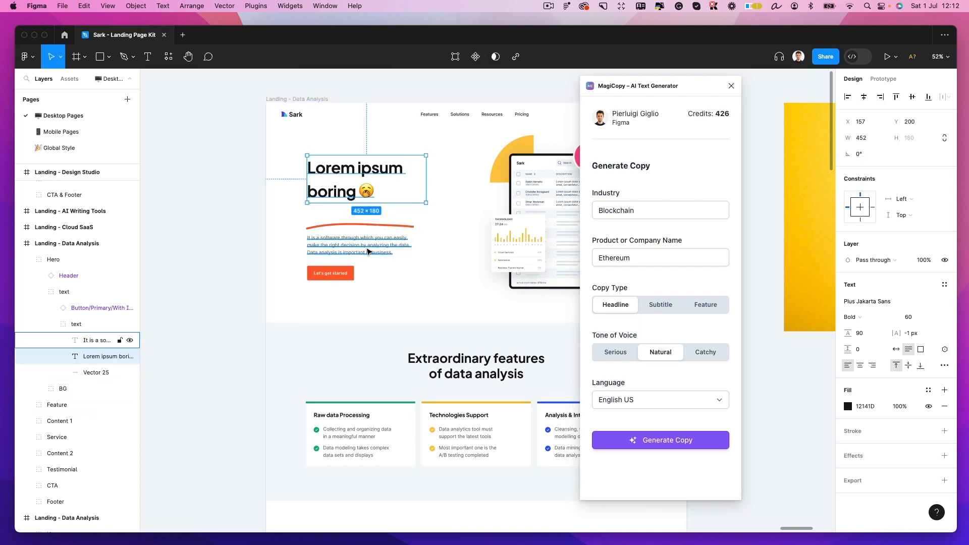
# - Generate Feature-type copy for the hero description and the six bullet texts in the three feature cards
pyautogui.click(368, 250)
pyautogui.scroll(-4, 371, 251)
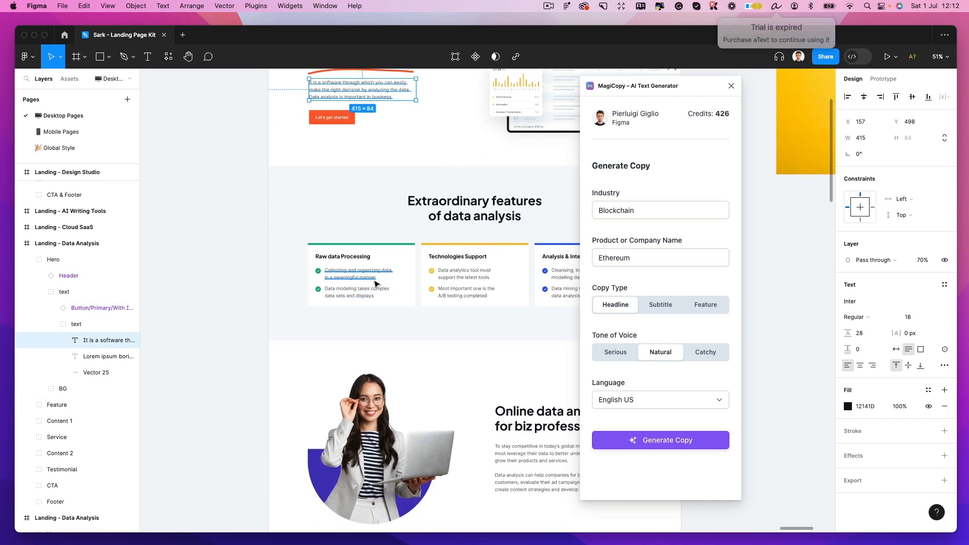
pyautogui.keyDown('shift'); pyautogui.keyDown('super'); pyautogui.click(371, 278); pyautogui.keyUp('super'); pyautogui.keyUp('shift')
pyautogui.keyDown('shift'); pyautogui.keyDown('super'); pyautogui.click(366, 295); pyautogui.keyUp('super'); pyautogui.keyUp('shift')
pyautogui.keyDown('shift'); pyautogui.keyDown('super'); pyautogui.click(465, 279); pyautogui.keyUp('super'); pyautogui.keyUp('shift')
pyautogui.keyDown('shift'); pyautogui.keyDown('super'); pyautogui.click(468, 296); pyautogui.keyUp('super'); pyautogui.keyUp('shift')
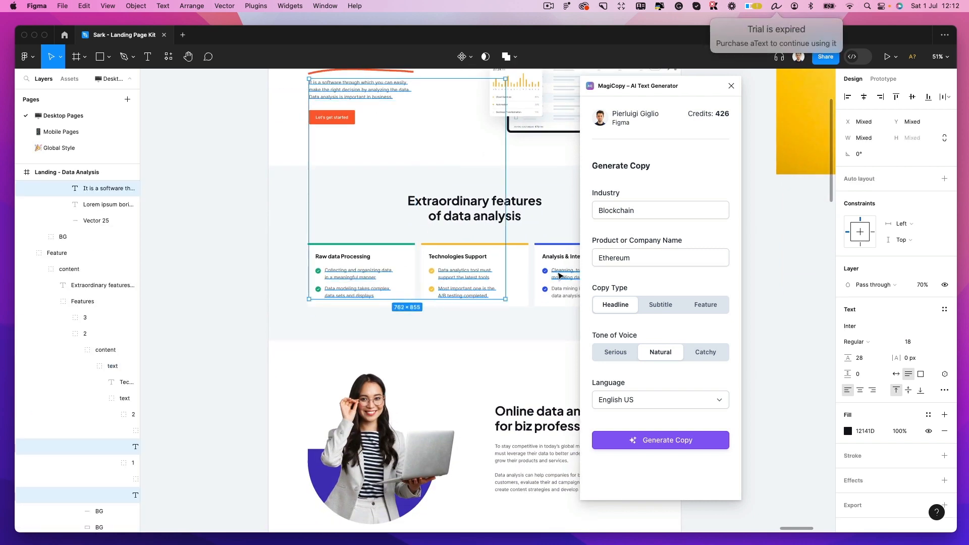
pyautogui.keyDown('shift'); pyautogui.keyDown('super'); pyautogui.click(559, 275); pyautogui.keyUp('super'); pyautogui.keyUp('shift')
pyautogui.keyDown('shift'); pyautogui.keyDown('super'); pyautogui.click(561, 295); pyautogui.keyUp('super'); pyautogui.keyUp('shift')
pyautogui.click(699, 306)
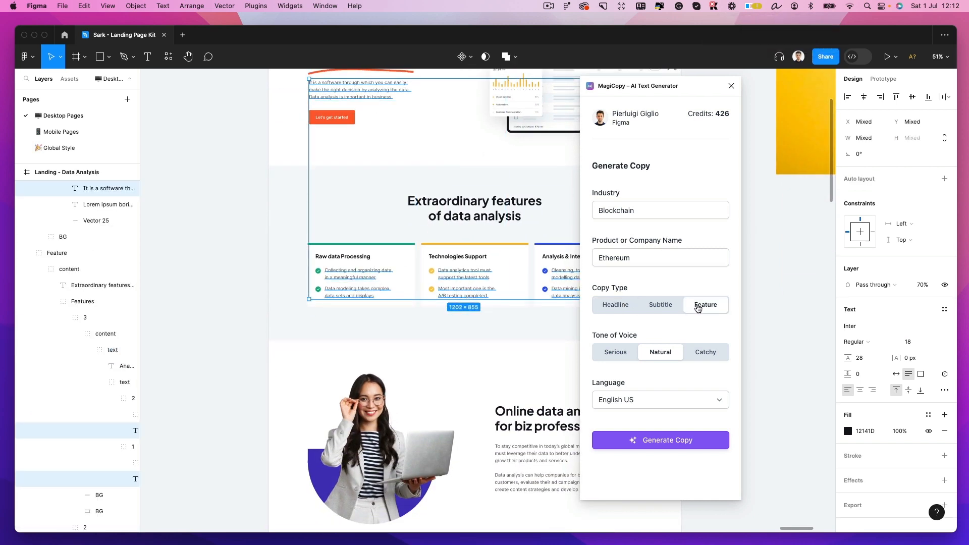
pyautogui.click(663, 448)
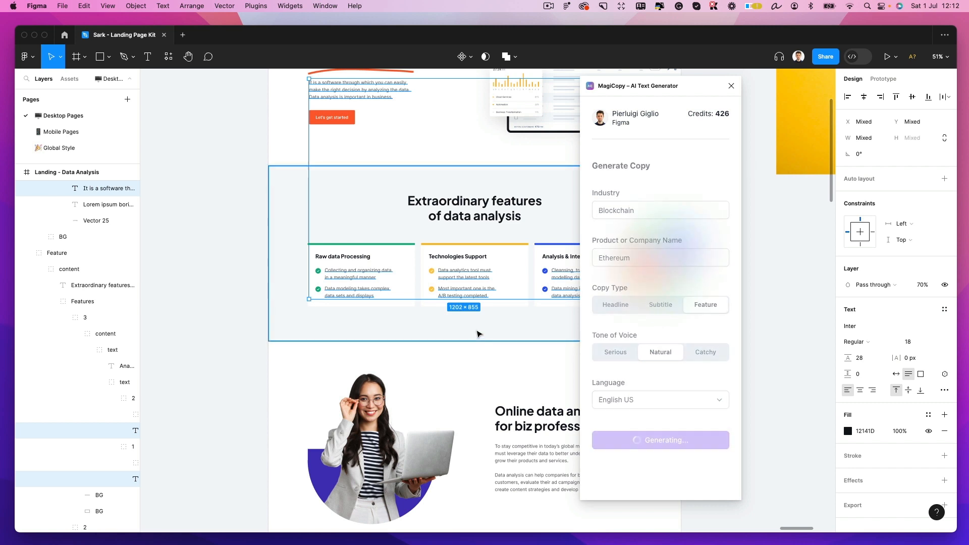
# - Examine the generated copy in the feature section of the Data Analysis page and close the MagiCopy plugin
pyautogui.scroll(5, 476, 336)
pyautogui.hscroll(2, 476, 335)
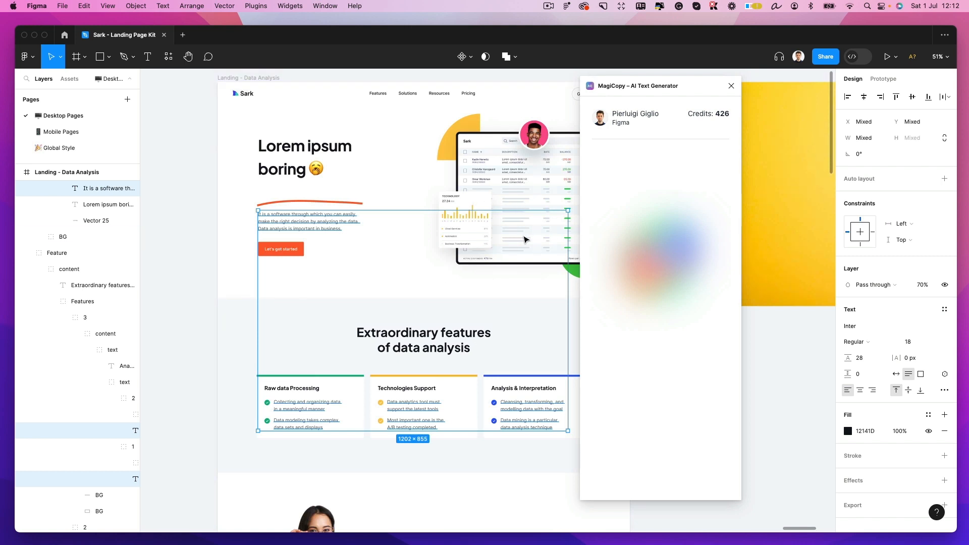
pyautogui.scroll(-2, 525, 239)
pyautogui.hscroll(-1, 525, 238)
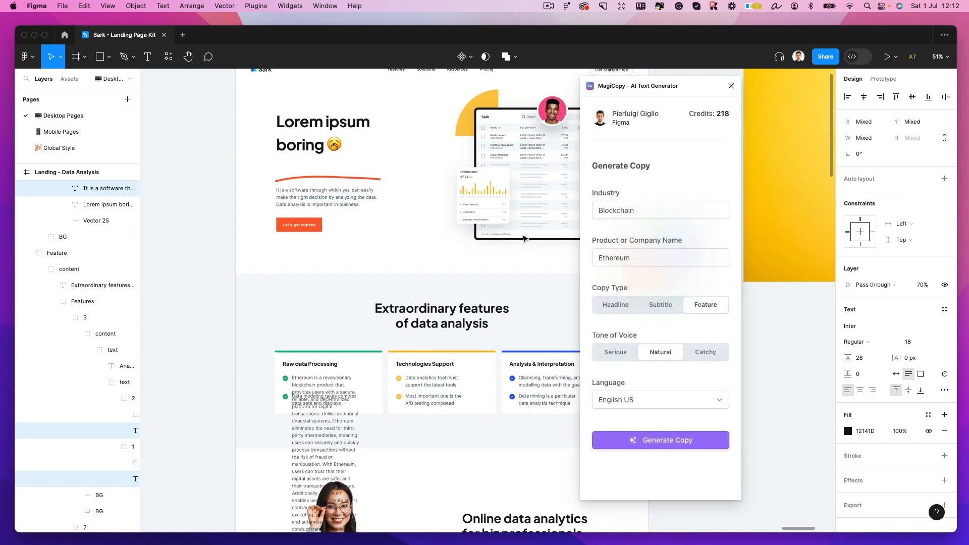
pyautogui.scroll(5, 403, 277)
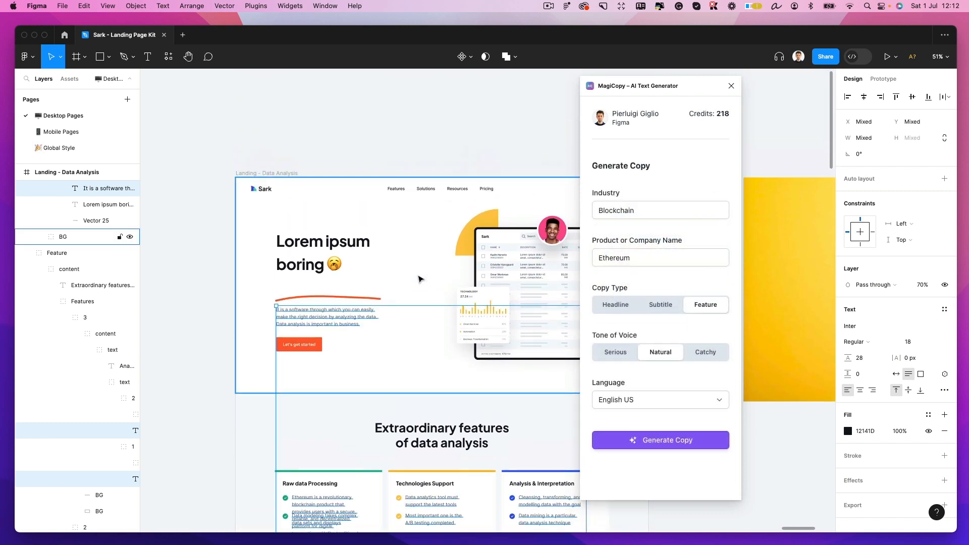
pyautogui.click(270, 295)
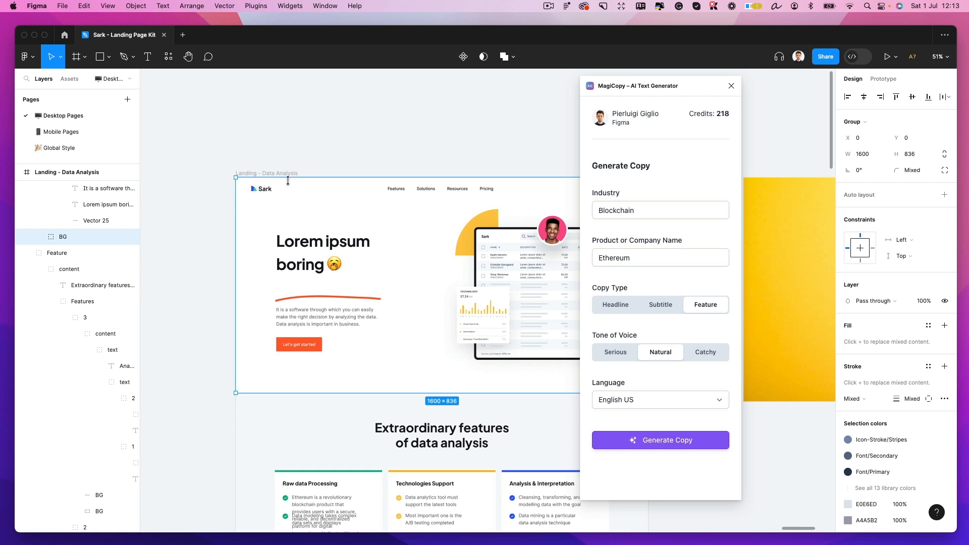
pyautogui.click(255, 168)
pyautogui.hscroll(5, 268, 173)
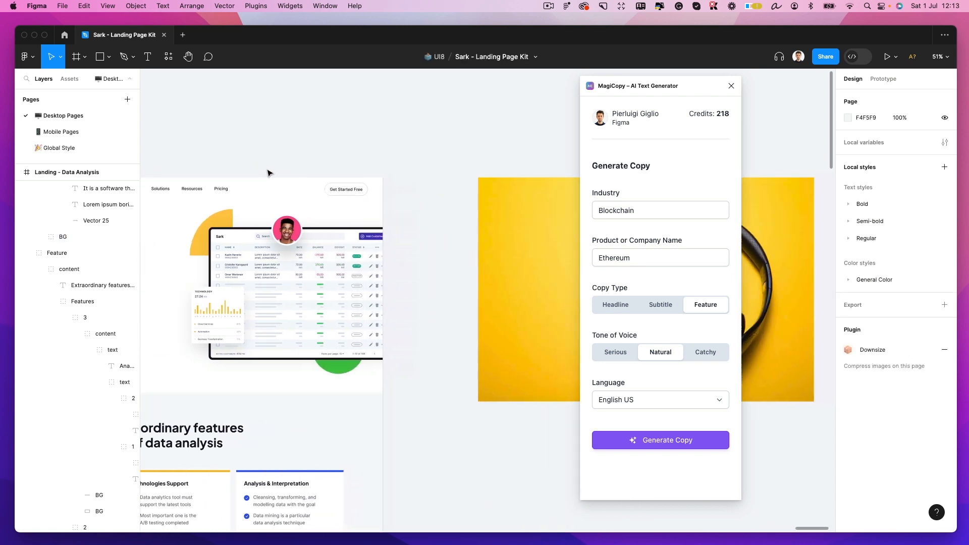
pyautogui.click(732, 86)
# - Remove the yellow background from the headphones photo with the Remove BG plugin, found by searching plugins for "remove"
pyautogui.click(584, 241)
pyautogui.hscroll(1, 584, 241)
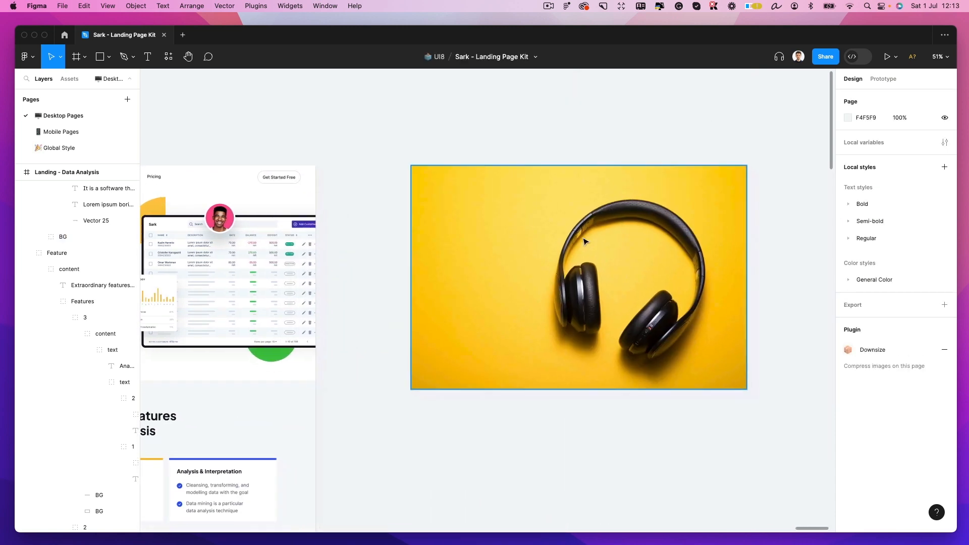
pyautogui.scroll(5, 584, 241)
pyautogui.click(595, 242)
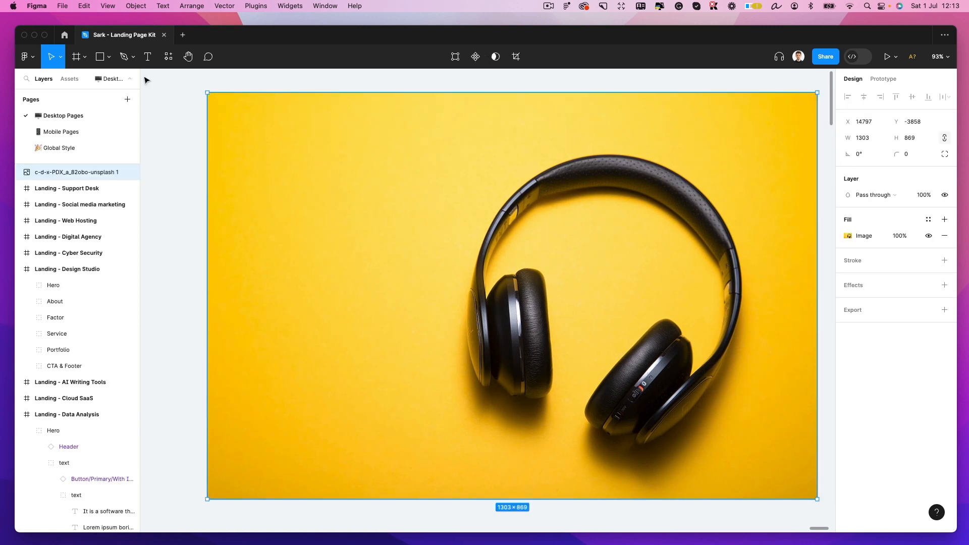
pyautogui.click(26, 56)
pyautogui.moveTo(107, 195)
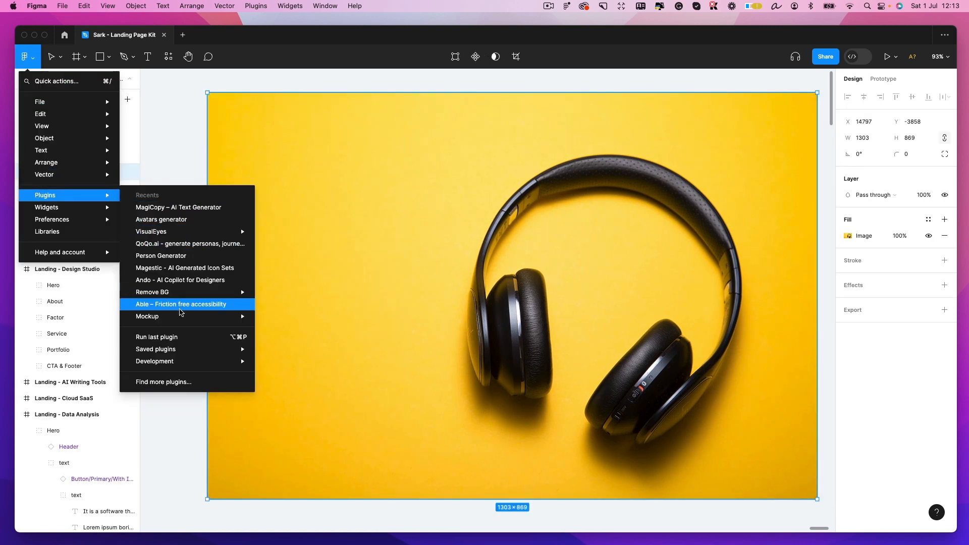
pyautogui.moveTo(174, 292)
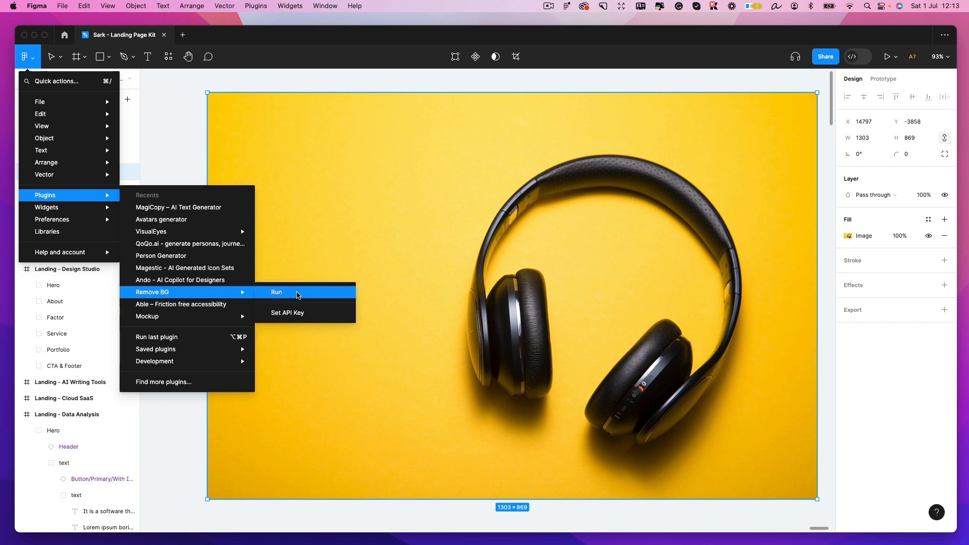
pyautogui.click(197, 382)
pyautogui.write('remove')
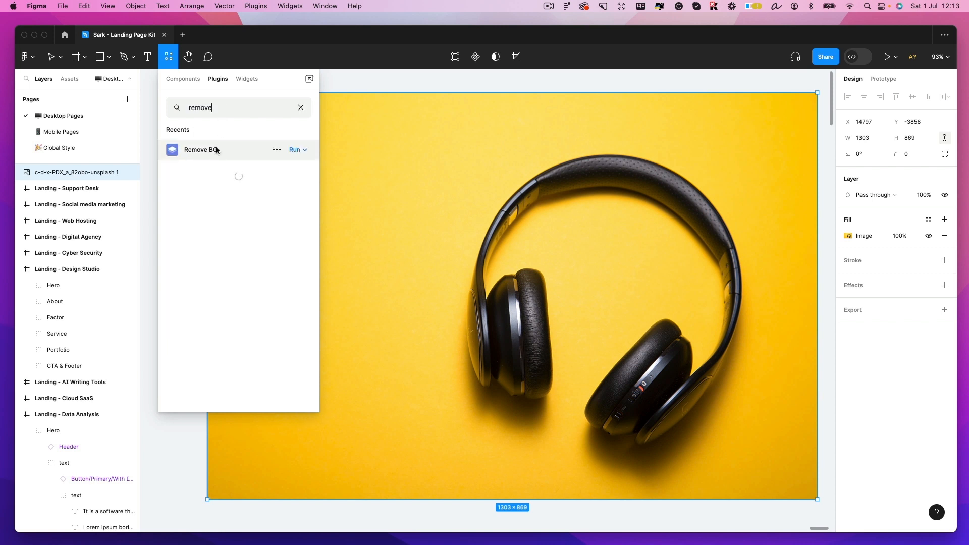
pyautogui.click(294, 150)
pyautogui.click(267, 169)
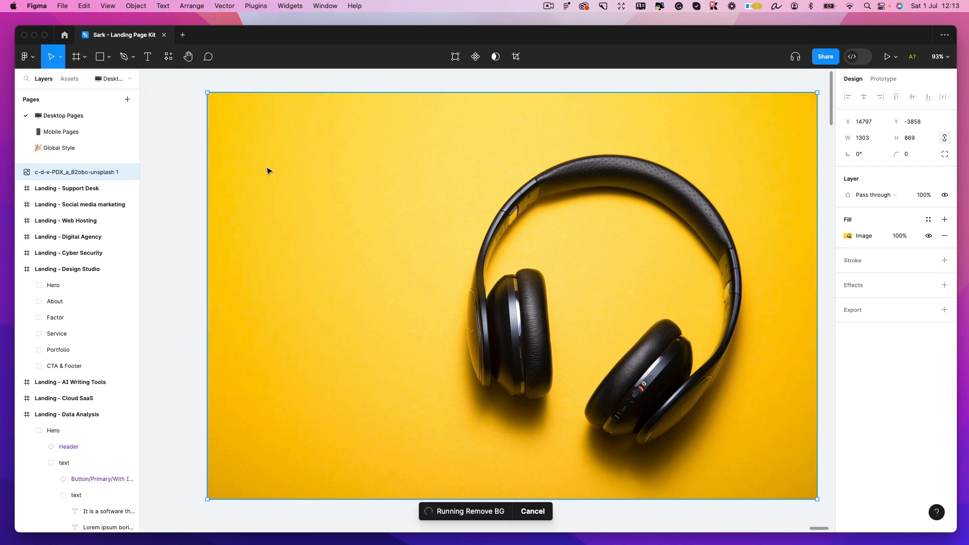
pyautogui.hscroll(3, 319, 179)
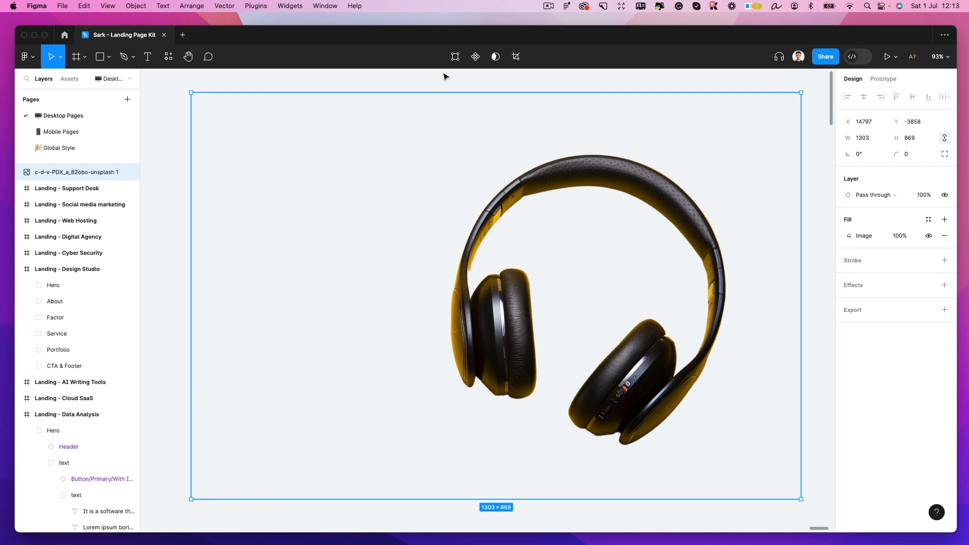
pyautogui.click(457, 73)
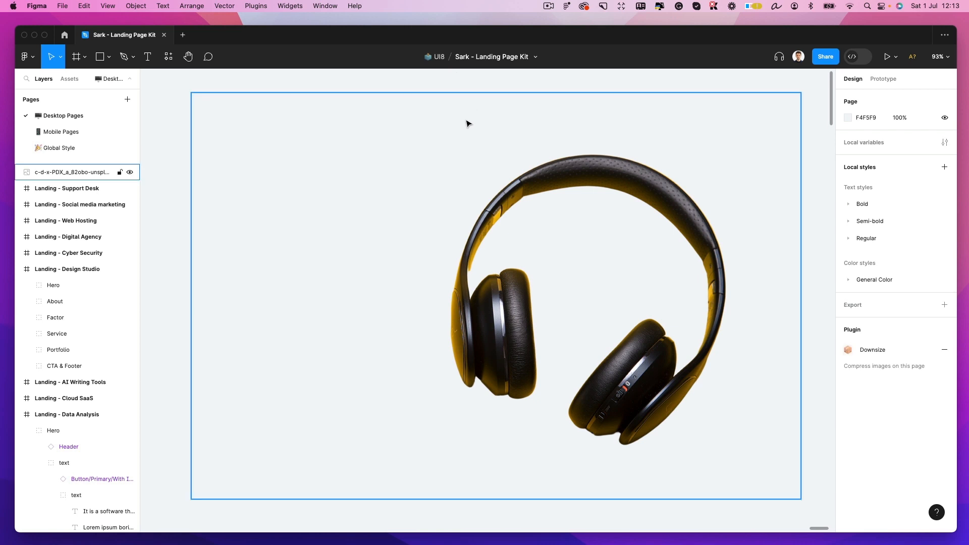
# - Examine the headphones cut-out and the neighbouring Data Analysis landing page on the canvas
pyautogui.scroll(-3, 468, 124)
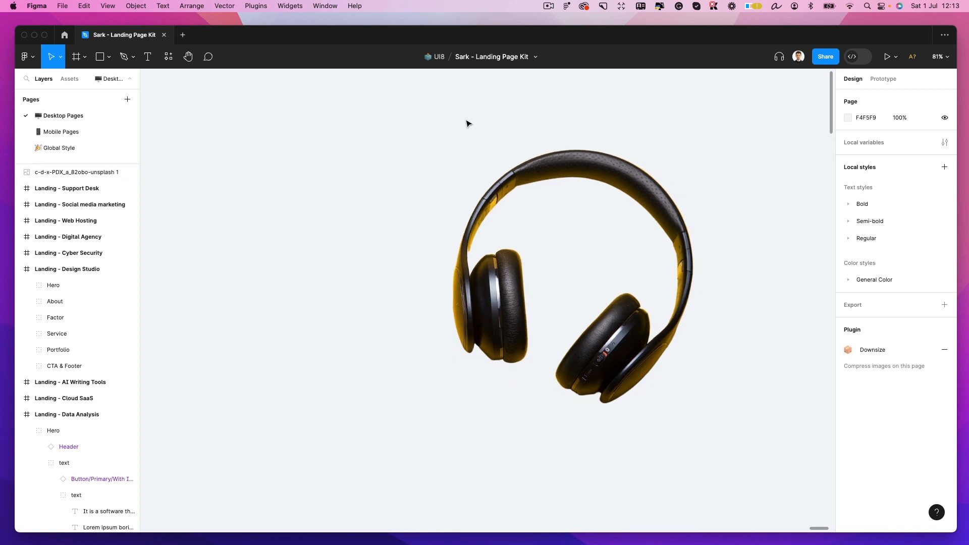
pyautogui.scroll(-5, 473, 136)
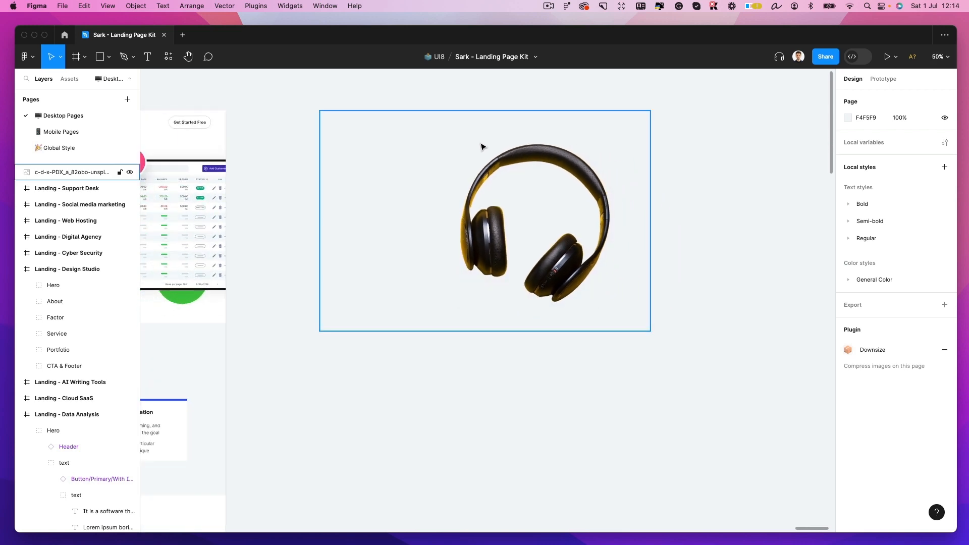
pyautogui.hscroll(-6, 480, 149)
pyautogui.hscroll(-1, 483, 153)
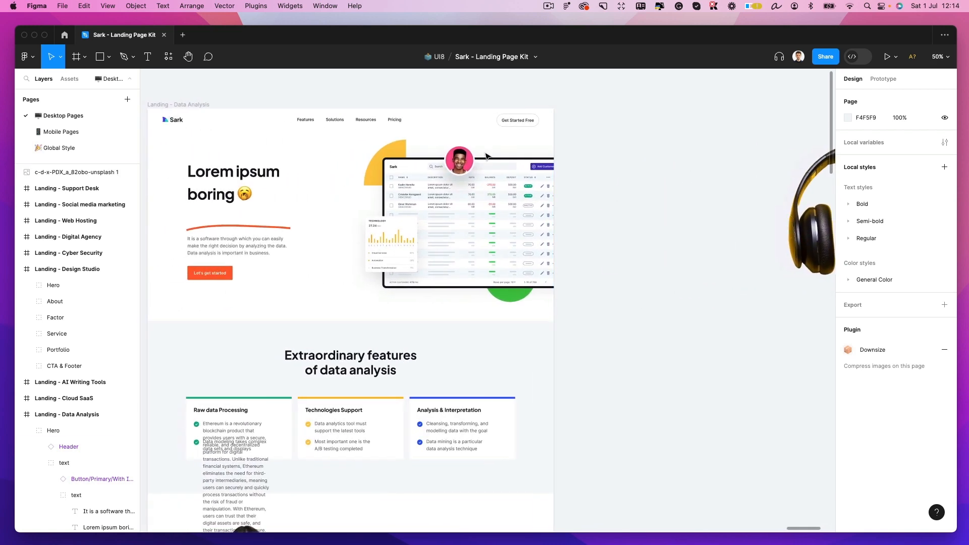
pyautogui.hscroll(-2, 489, 155)
pyautogui.scroll(-1, 498, 152)
pyautogui.hscroll(-1, 497, 152)
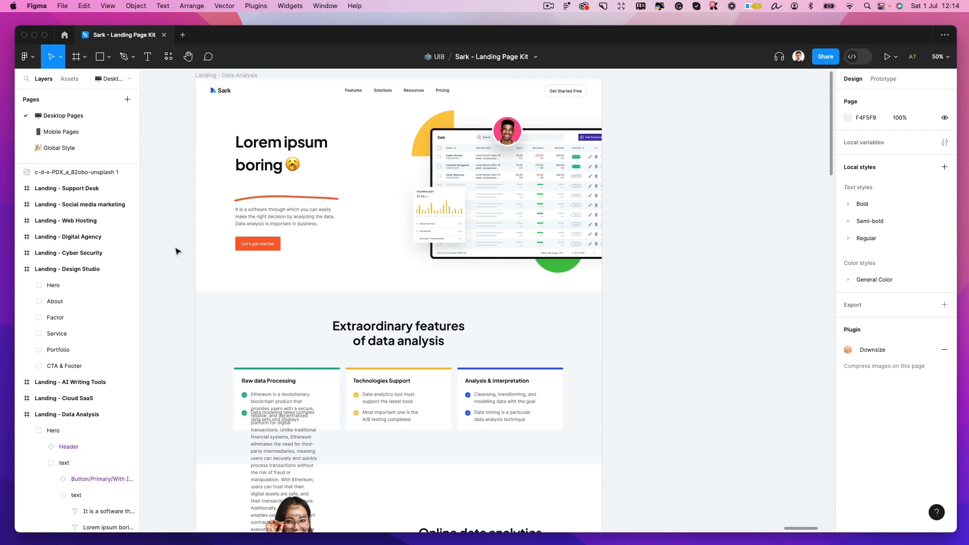
pyautogui.hscroll(5, 178, 250)
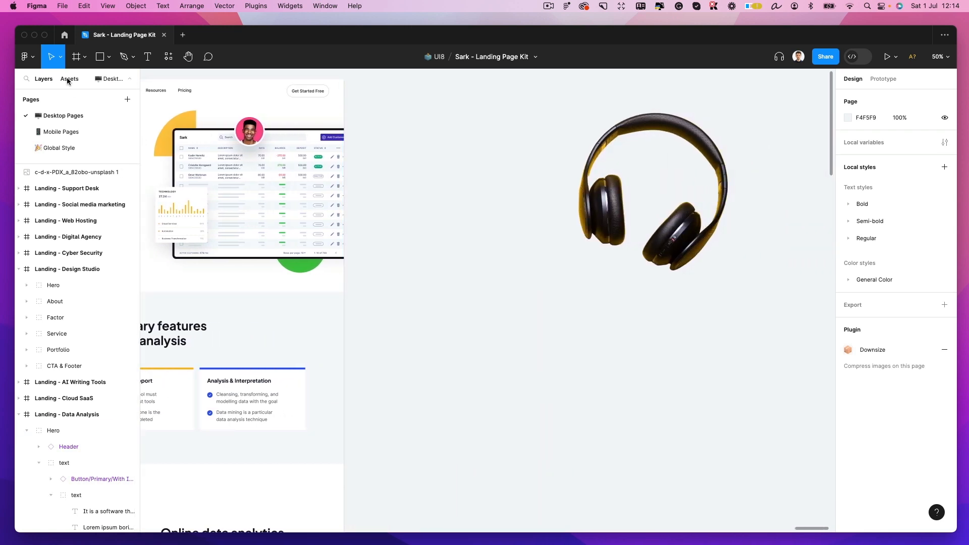
# - Launch the Magestic AI icon set plugin and move its window clear of the layer list
pyautogui.click(26, 56)
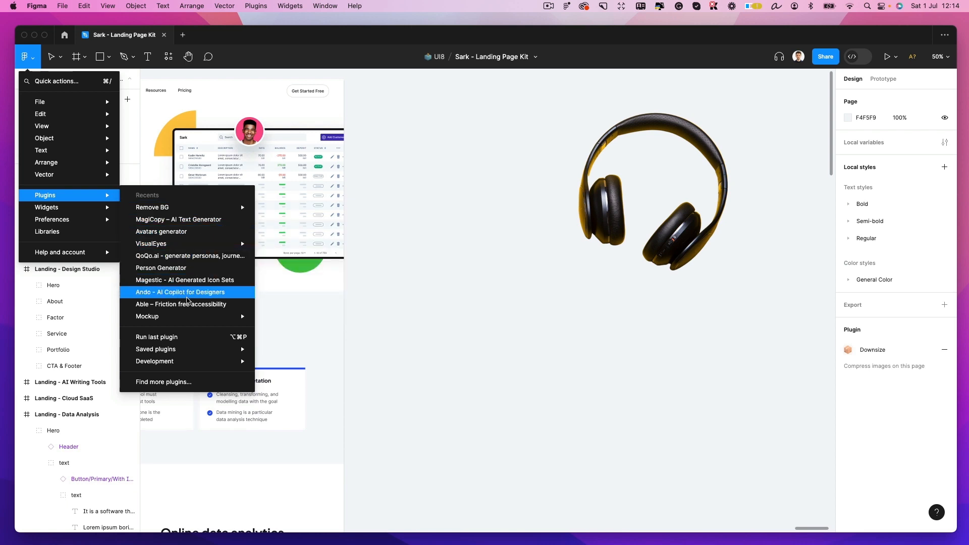
pyautogui.click(182, 281)
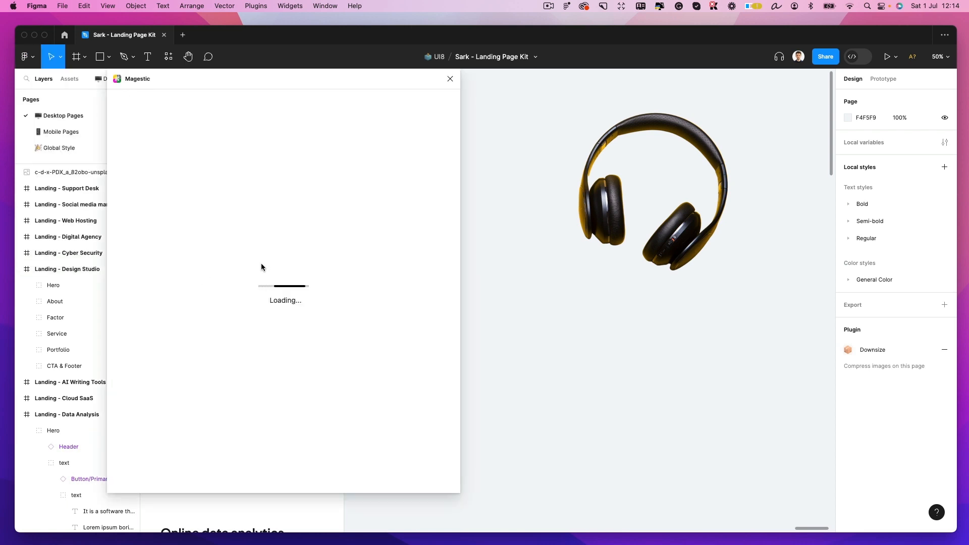
pyautogui.moveTo(278, 88); pyautogui.dragTo(335, 86)
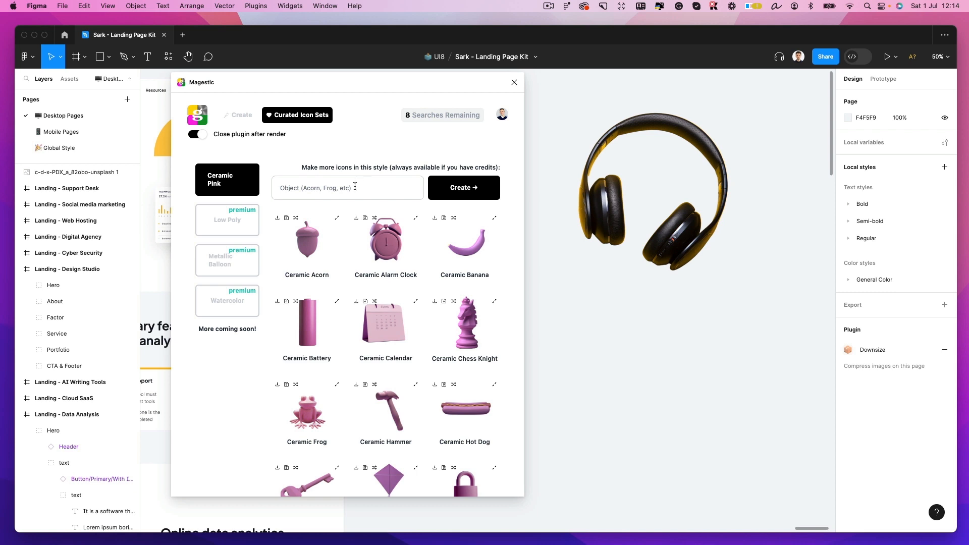
# - Browse the Low Poly and Metallic Balloon styles in Magestic's curated icon sets
pyautogui.click(354, 187)
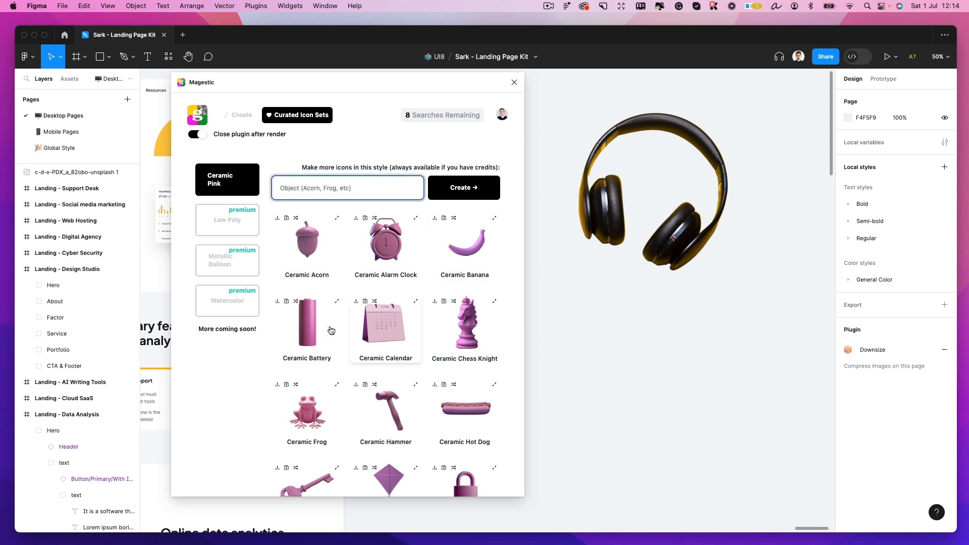
pyautogui.click(229, 219)
pyautogui.click(229, 219)
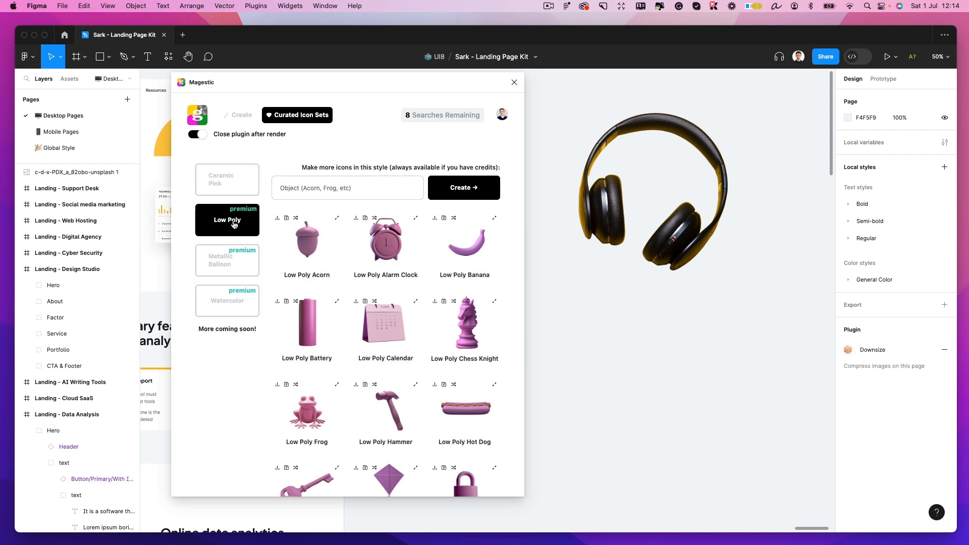
pyautogui.click(234, 265)
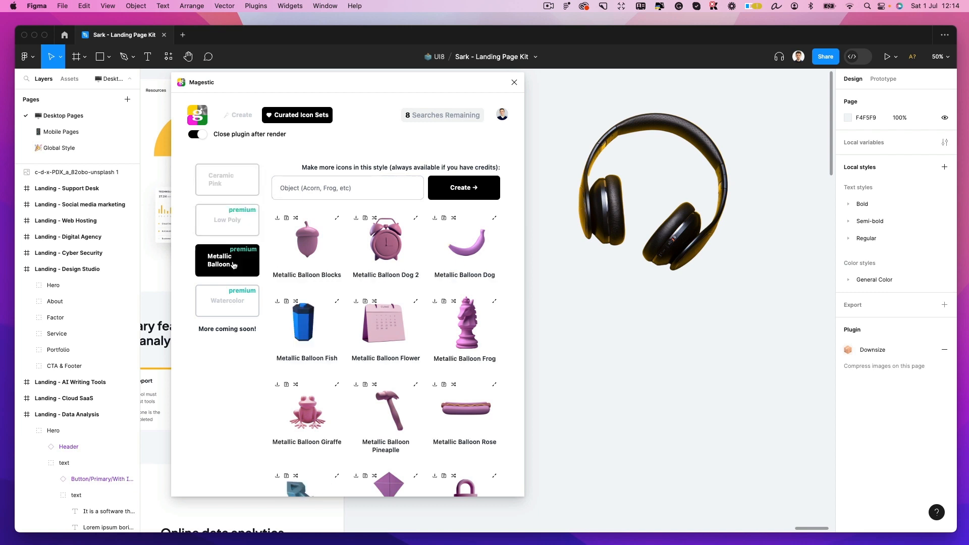
# - Compare the Low Poly, Metallic Balloon and Watercolor styles in Magestic's curated icon sets
pyautogui.click(225, 227)
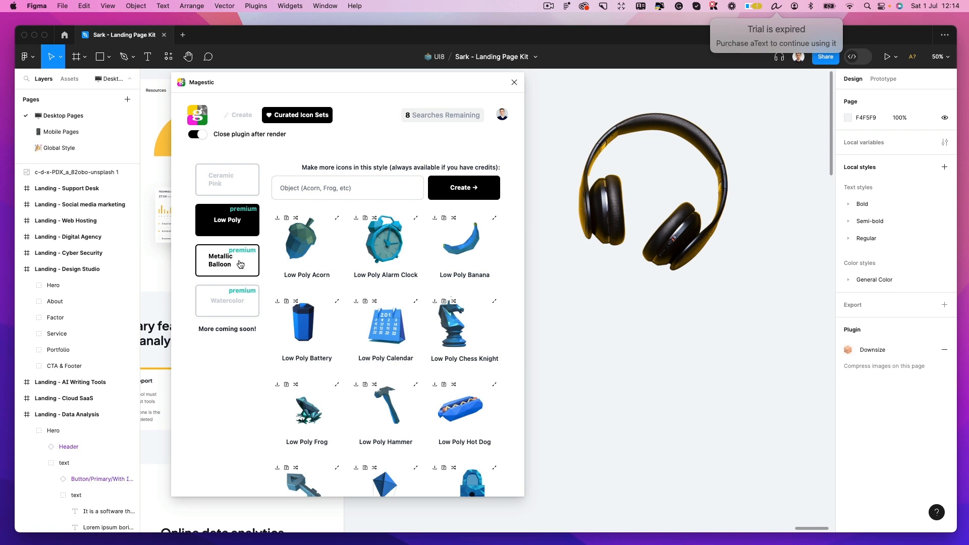
pyautogui.click(240, 264)
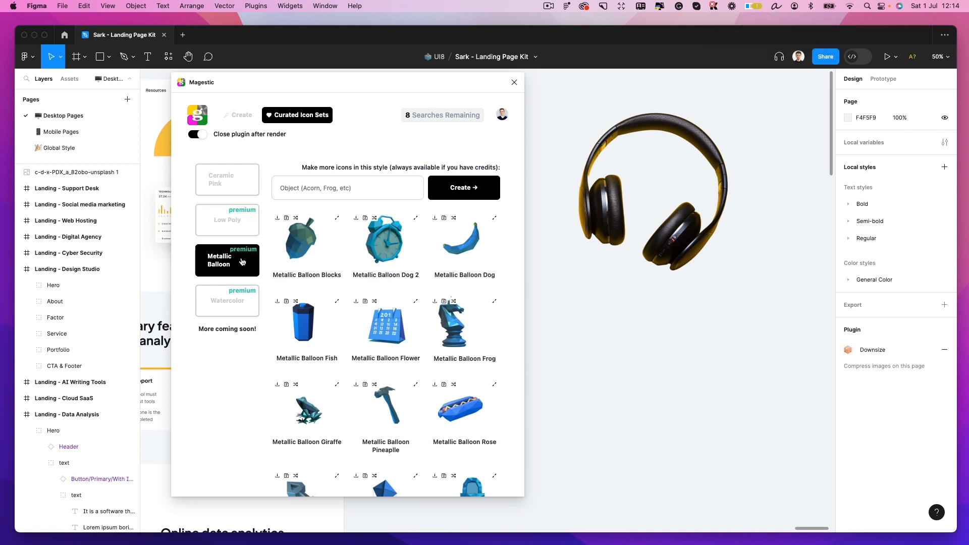
pyautogui.click(243, 302)
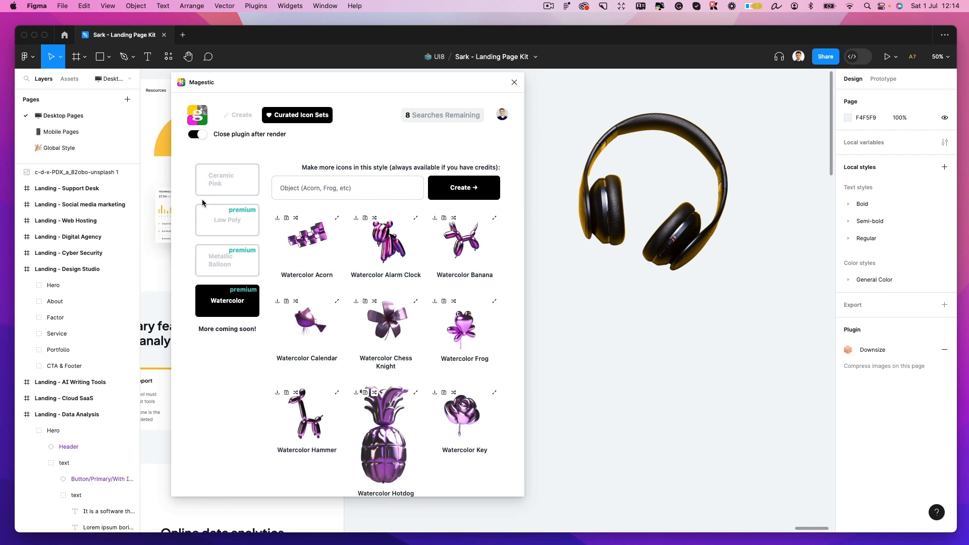
# - Generate an "iphone" icon in Magestic's Ceramic Pink style, check the rendered images and close the plugin
pyautogui.click(228, 181)
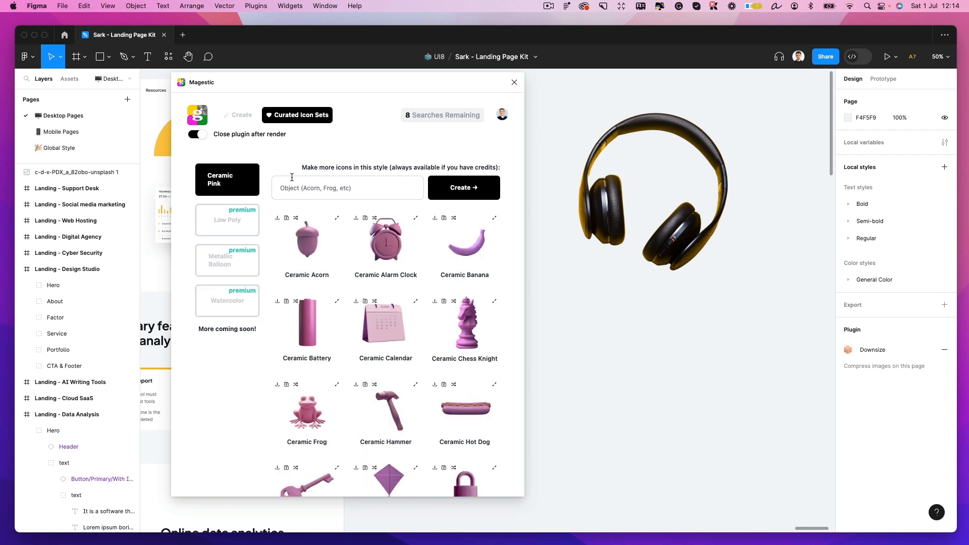
pyautogui.click(333, 183)
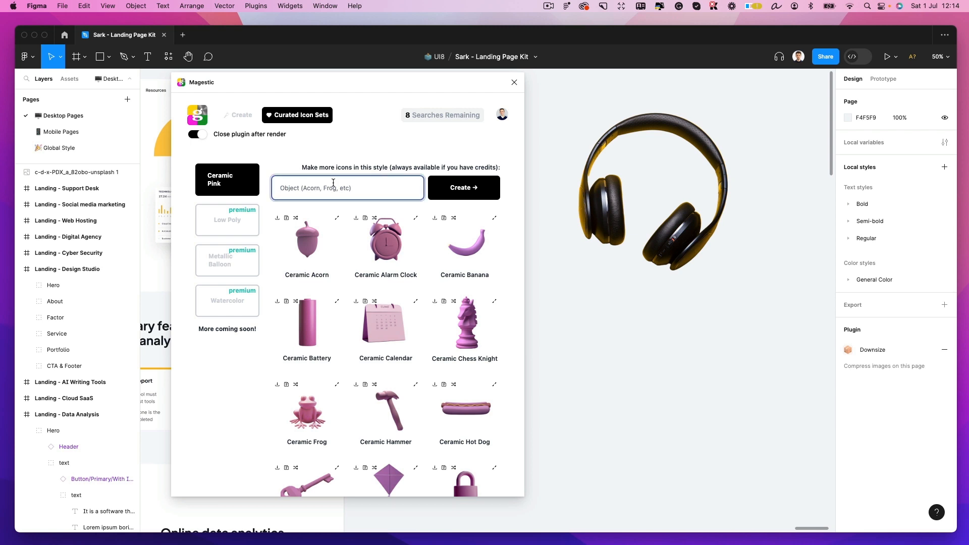
pyautogui.write('iphone')
pyautogui.click(463, 189)
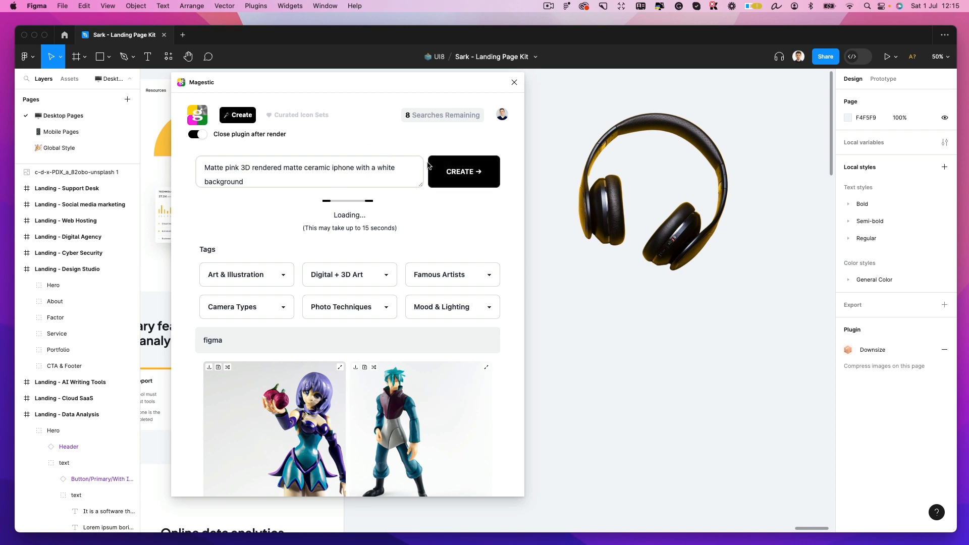
pyautogui.click(464, 173)
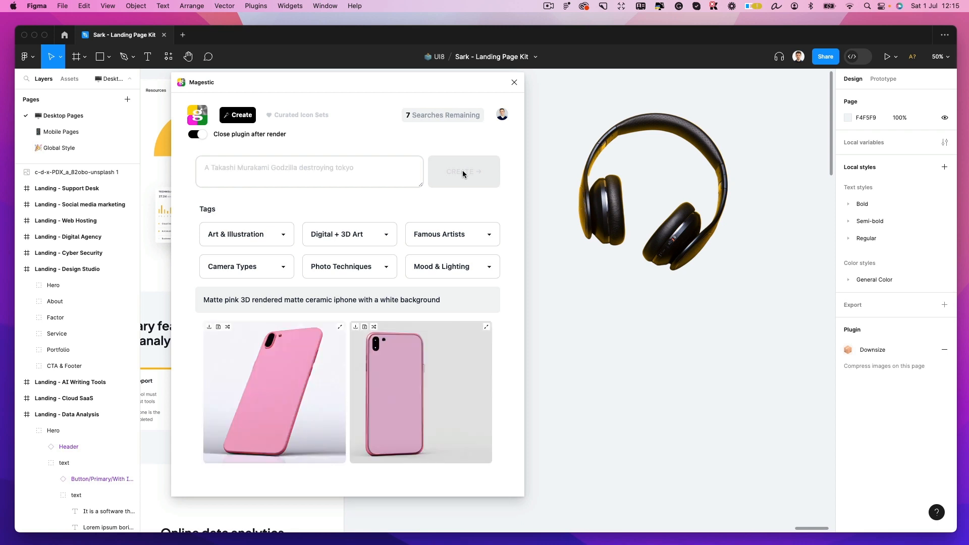
pyautogui.scroll(-1, 439, 268)
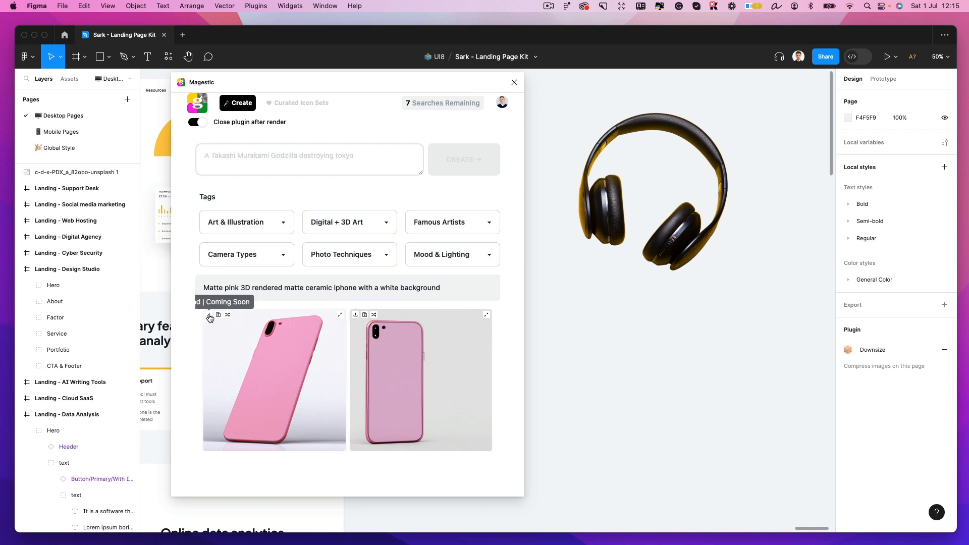
pyautogui.click(514, 81)
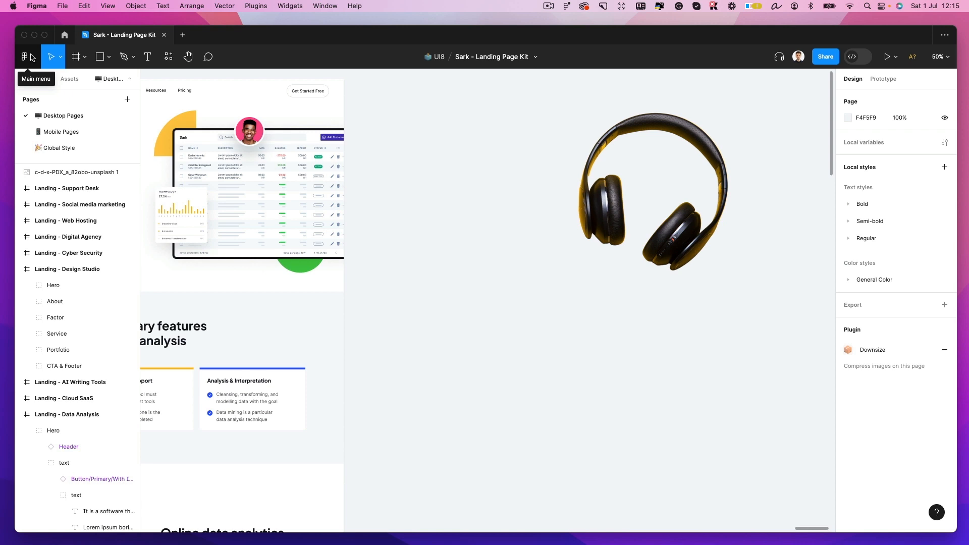
# - Launch the QoQo.ai plugin and move its window clear of the layer list
pyautogui.click(34, 57)
pyautogui.moveTo(93, 192)
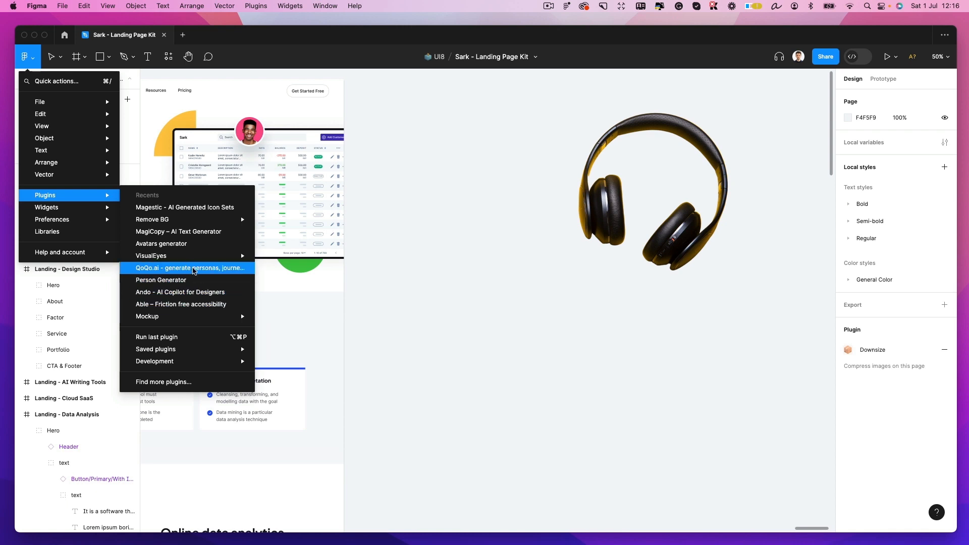
pyautogui.click(194, 271)
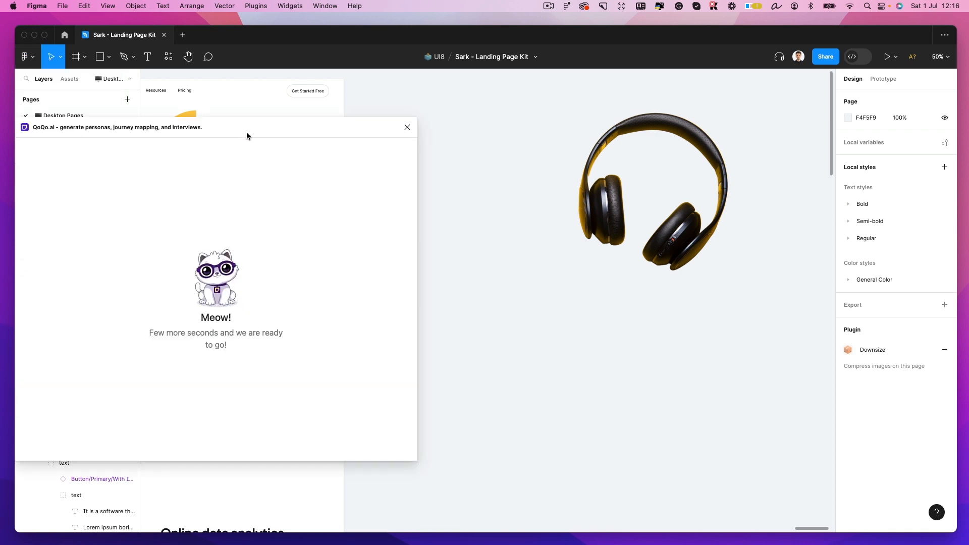
pyautogui.moveTo(456, 124); pyautogui.dragTo(541, 125)
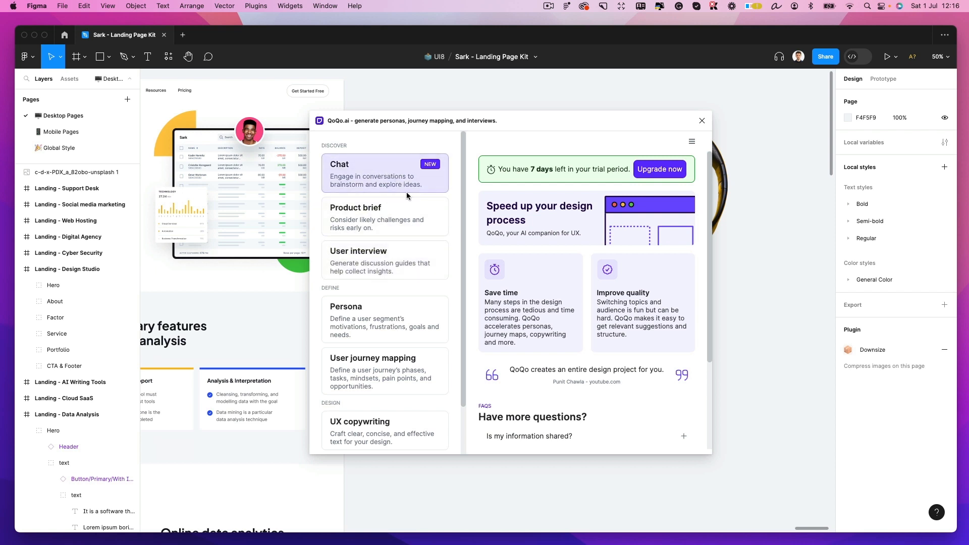
# - Review QoQo.ai's tools and generate a product brief for the product category "app for real estate agents"
pyautogui.scroll(-2, 407, 195)
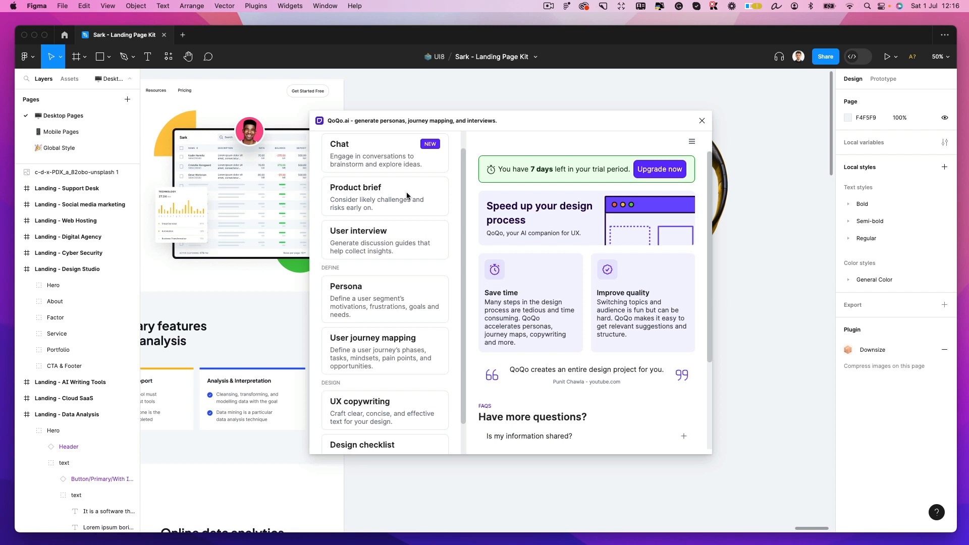
pyautogui.scroll(2, 406, 195)
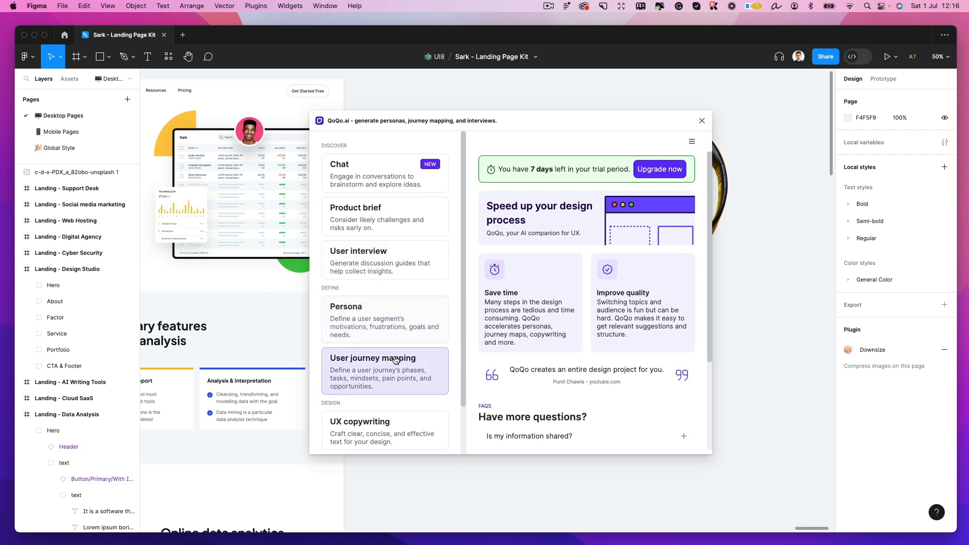
pyautogui.scroll(-3, 399, 361)
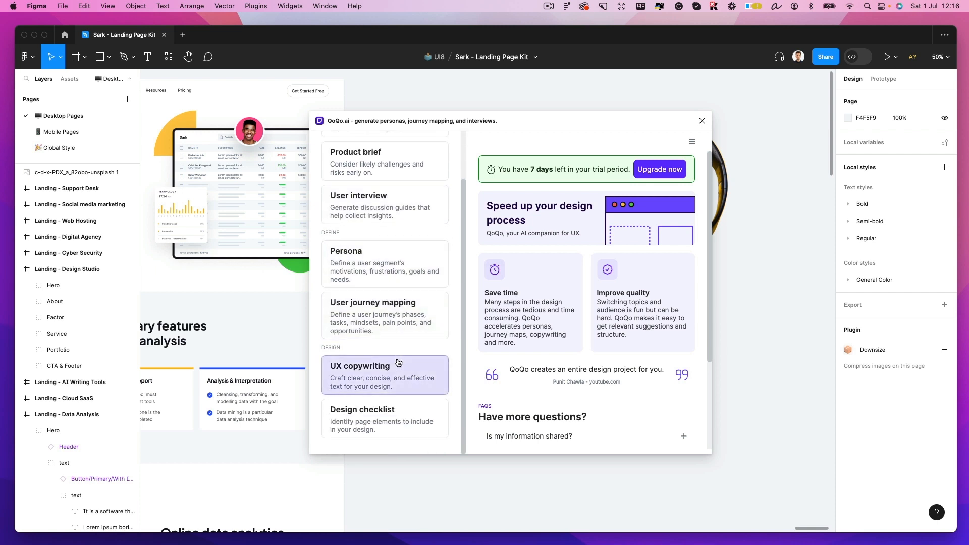
pyautogui.scroll(3, 361, 347)
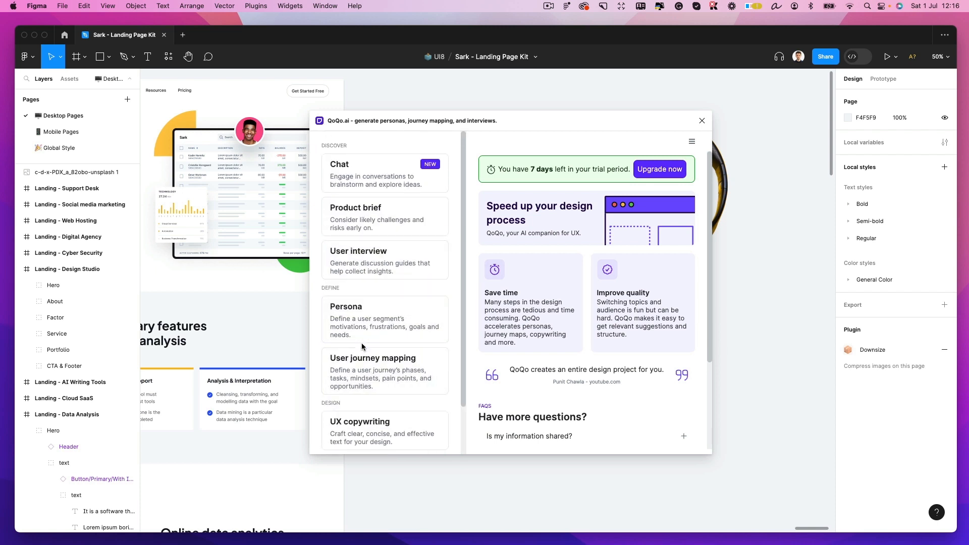
pyautogui.click(375, 230)
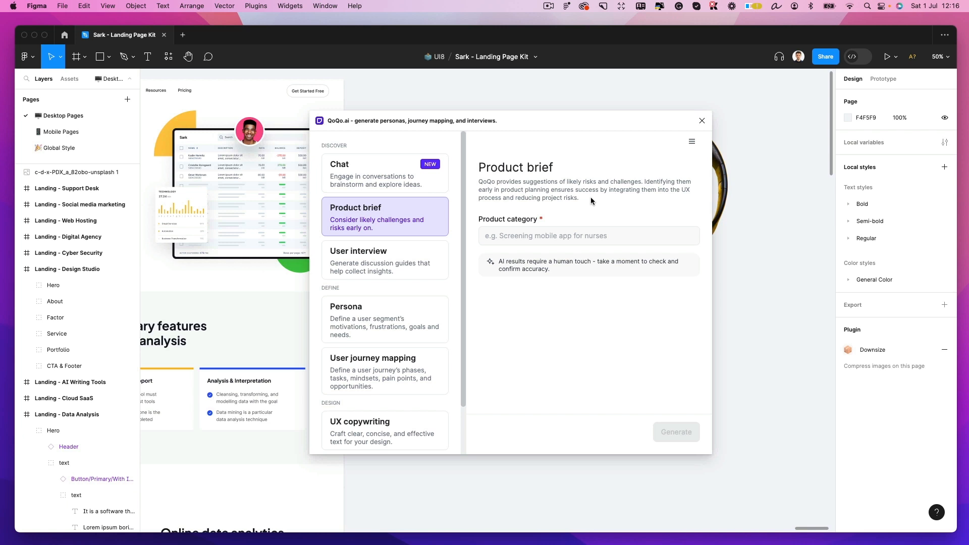
pyautogui.click(524, 233)
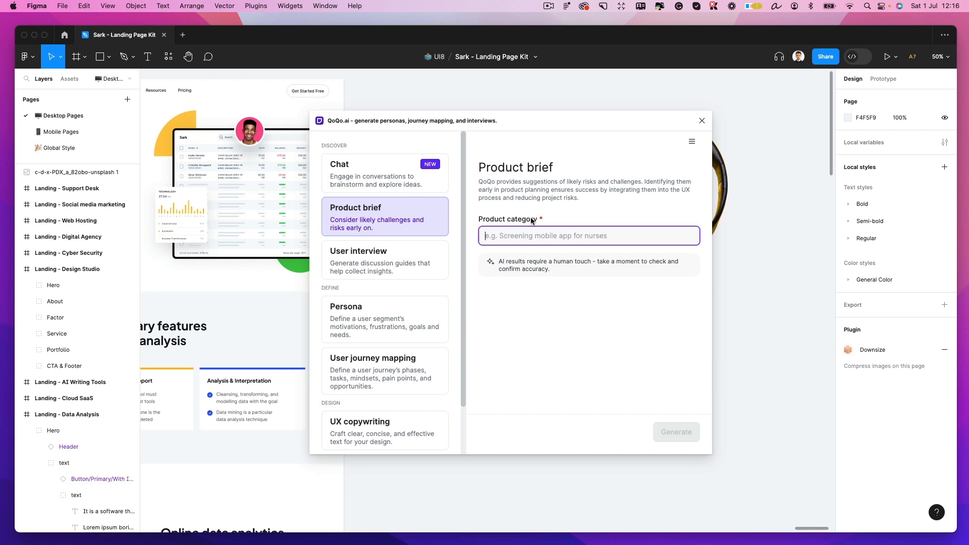
pyautogui.write('app for r')
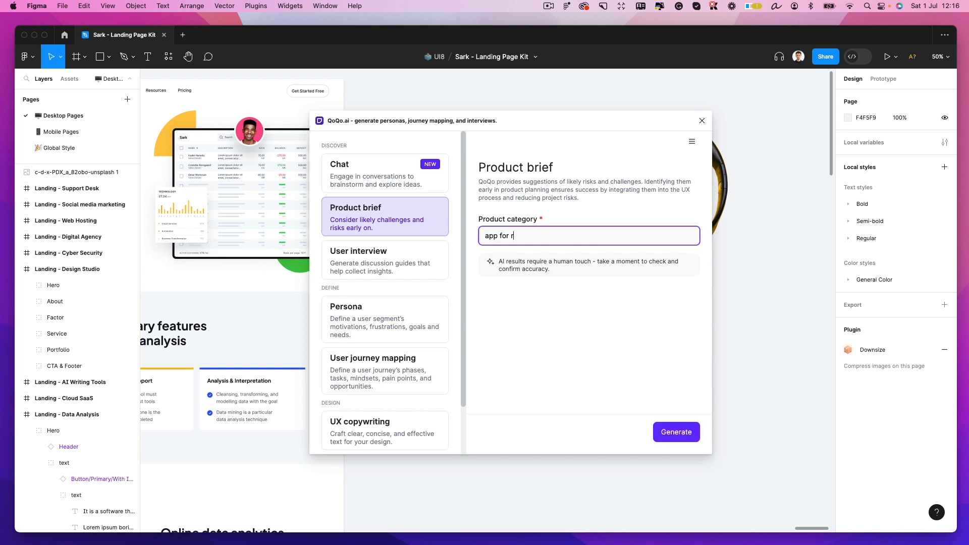
pyautogui.write('eal esat')
pyautogui.press('BackSpace')
pyautogui.press('BackSpace')
pyautogui.write('tate agents')
pyautogui.click(675, 432)
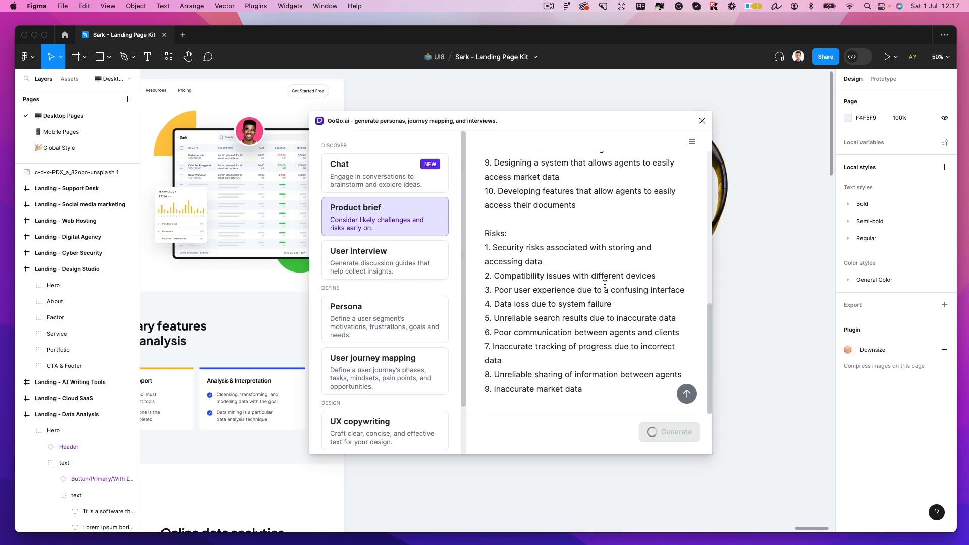
# - Move the QoQo.ai window aside and place the generated brief frame below the headphones beside the Data Analysis landing page
pyautogui.moveTo(581, 116); pyautogui.dragTo(323, 105)
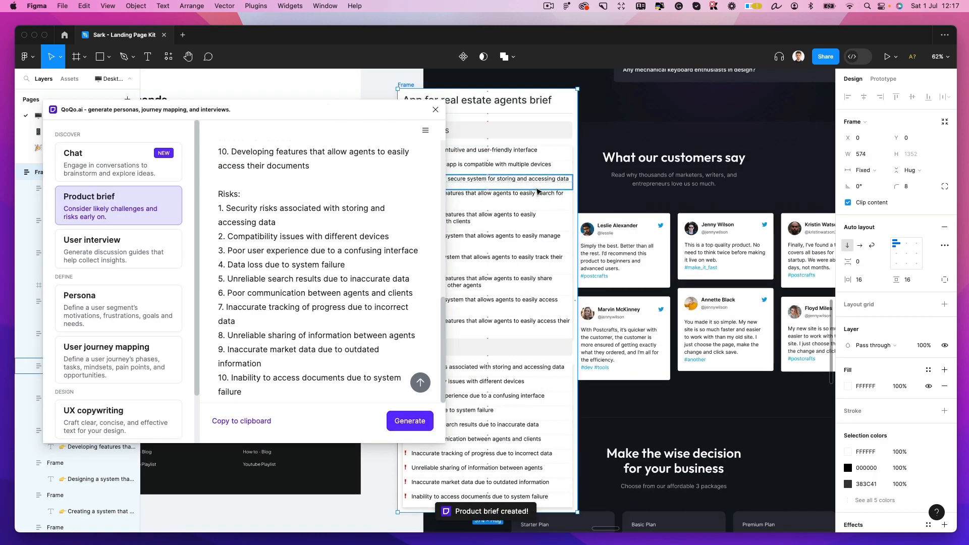
pyautogui.scroll(-1, 538, 194)
pyautogui.hscroll(-5, 497, 167)
pyautogui.hscroll(2, 497, 168)
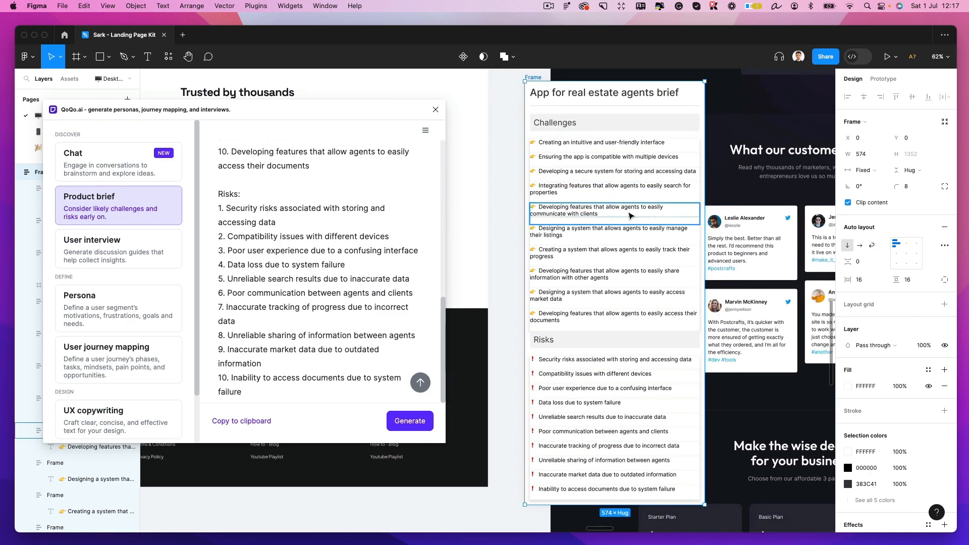
pyautogui.scroll(-1, 615, 113)
pyautogui.scroll(-10, 615, 113)
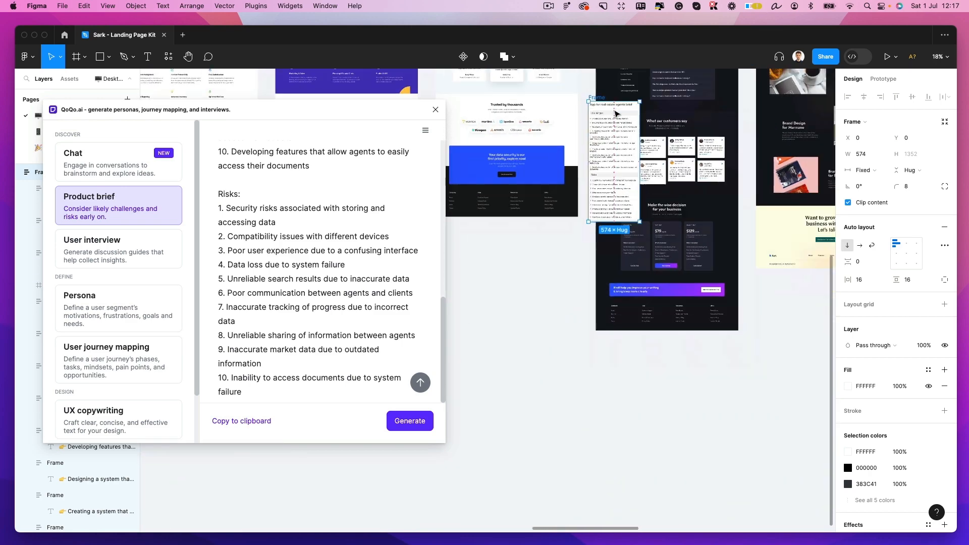
pyautogui.moveTo(885, 50); pyautogui.dragTo(632, 220)
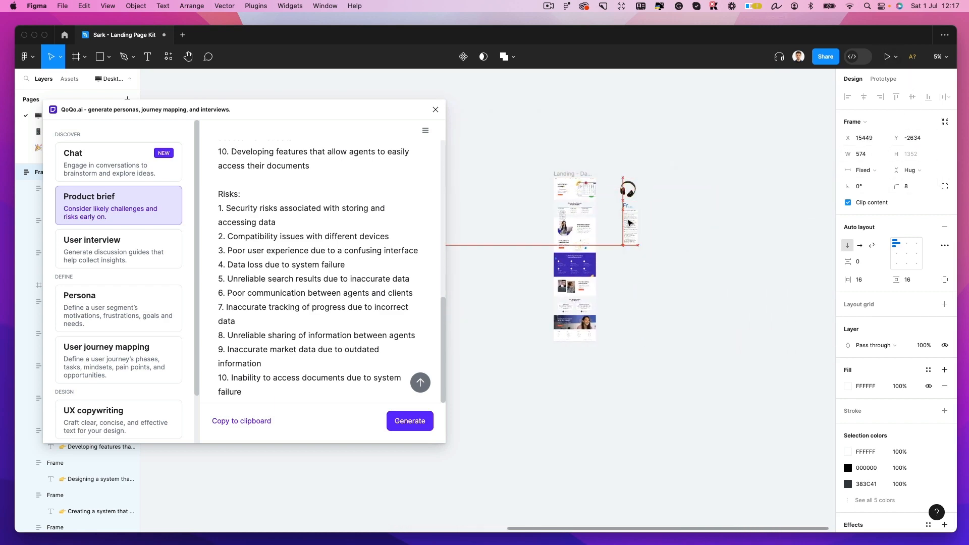
# - Nudge the brief frame closer to the landing page, to about X 15142, Y -2846, and review its challenges and risks
pyautogui.scroll(5, 631, 217)
pyautogui.scroll(4, 631, 216)
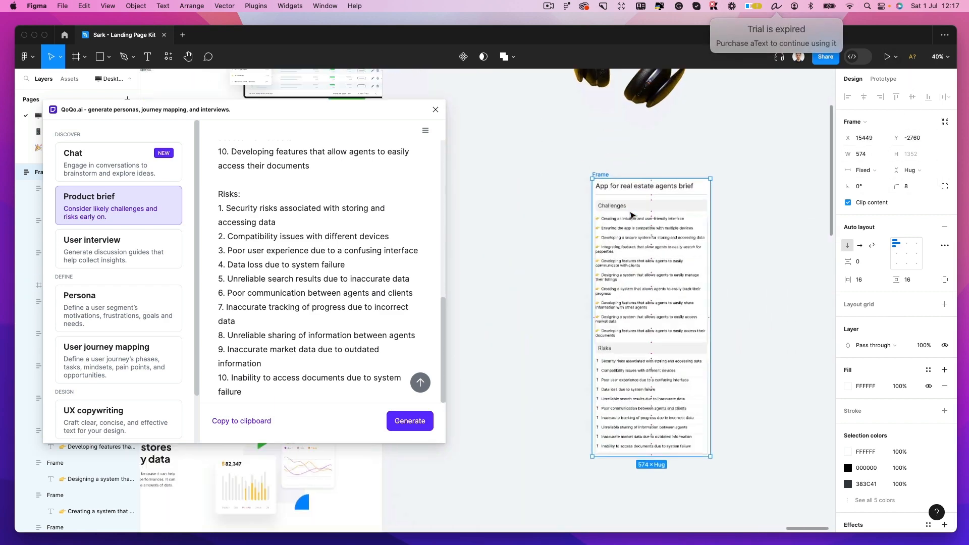
pyautogui.hscroll(-2, 564, 153)
pyautogui.scroll(1, 565, 153)
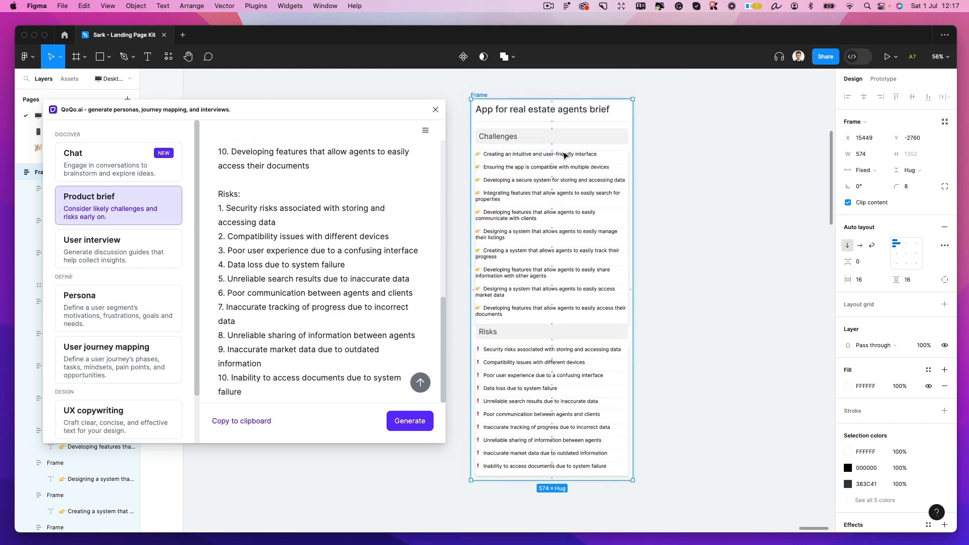
pyautogui.moveTo(625, 153); pyautogui.dragTo(588, 142)
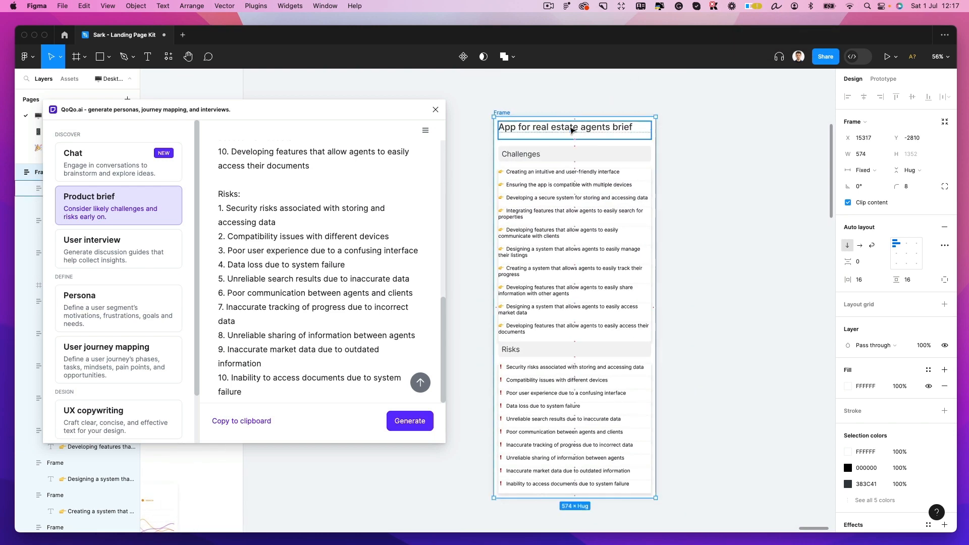
pyautogui.scroll(-1, 592, 98)
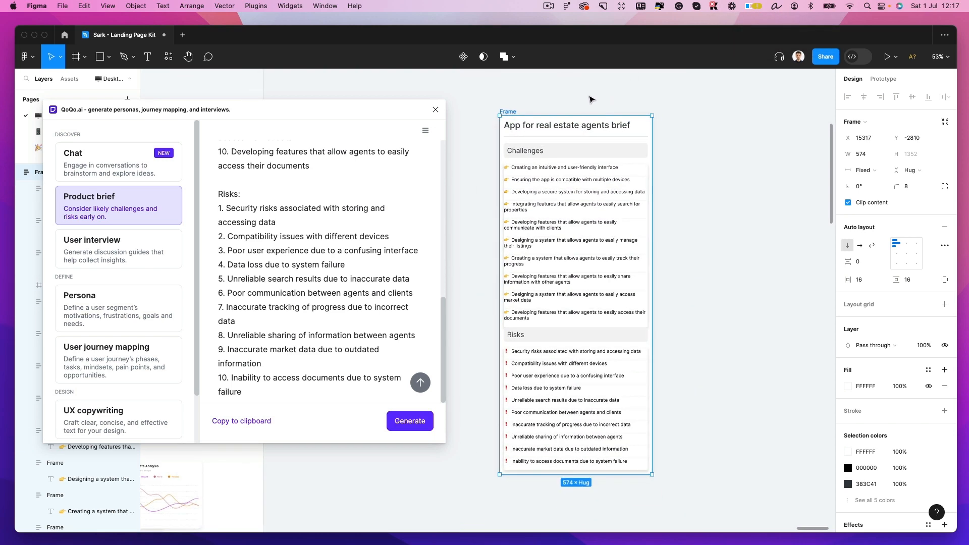
pyautogui.moveTo(589, 145); pyautogui.dragTo(542, 135)
pyautogui.scroll(3, 606, 151)
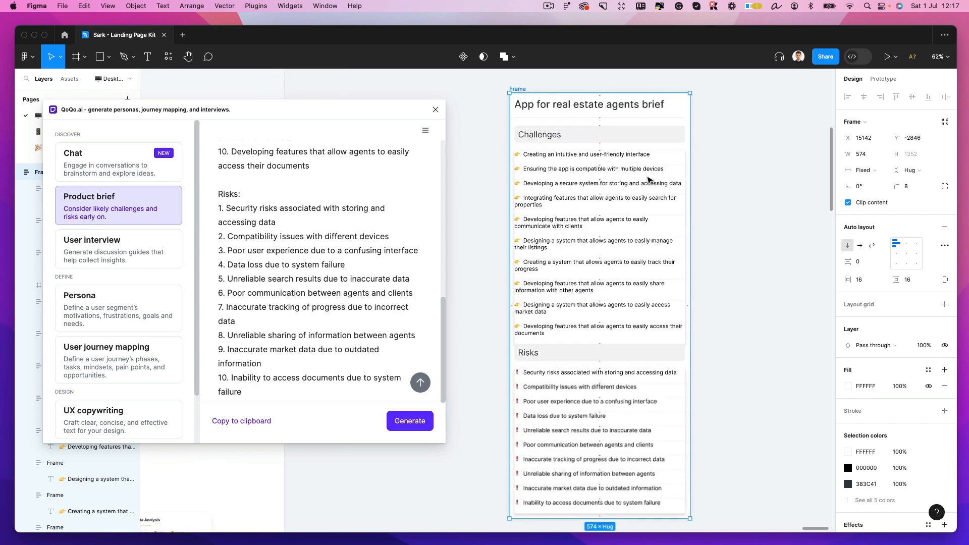
pyautogui.scroll(2, 650, 180)
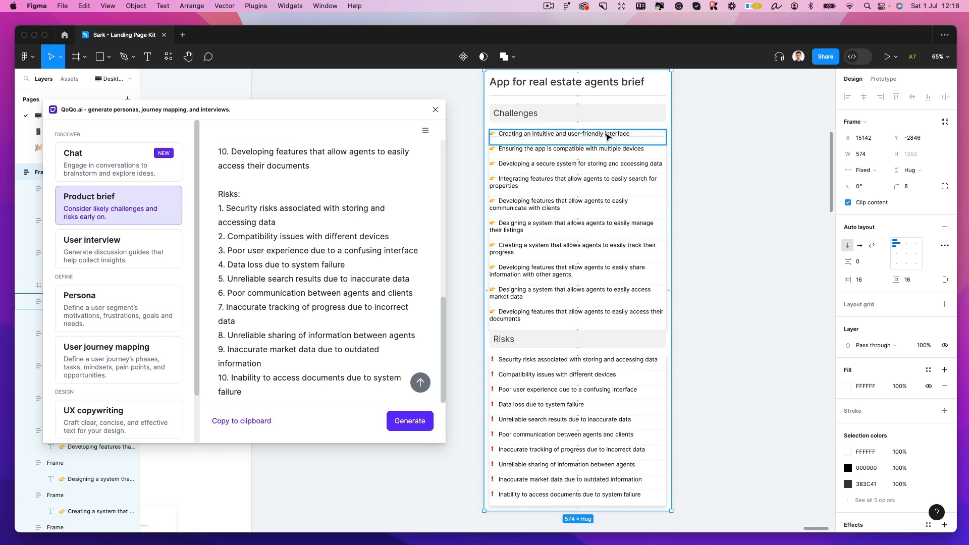
# - Close QoQo.ai and deselect the brief frame
pyautogui.click(437, 109)
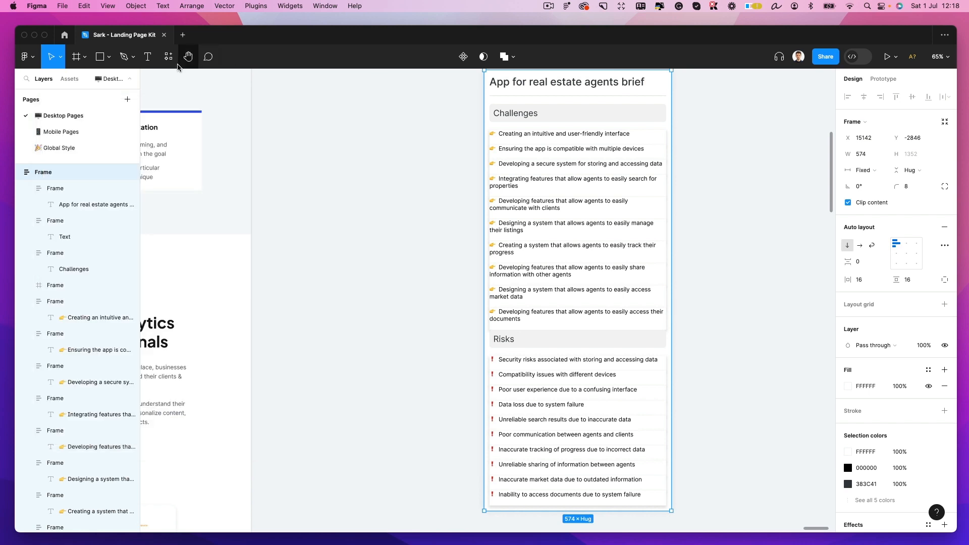
pyautogui.scroll(2, 372, 115)
pyautogui.click(373, 116)
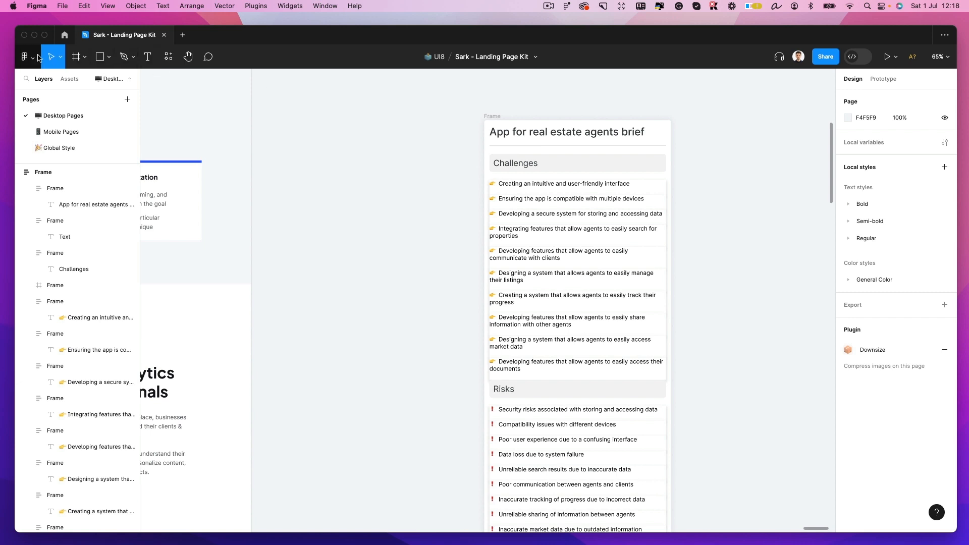
# - Launch the Avatars generator plugin with an empty canvas area beside the headphones in view
pyautogui.click(35, 59)
pyautogui.moveTo(94, 194)
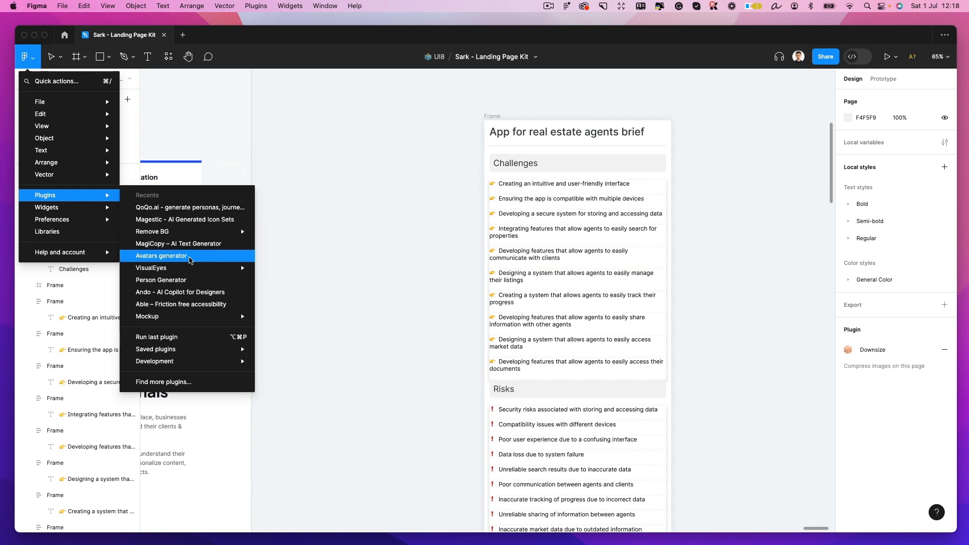
pyautogui.click(190, 260)
pyautogui.scroll(5, 465, 218)
pyautogui.hscroll(5, 465, 218)
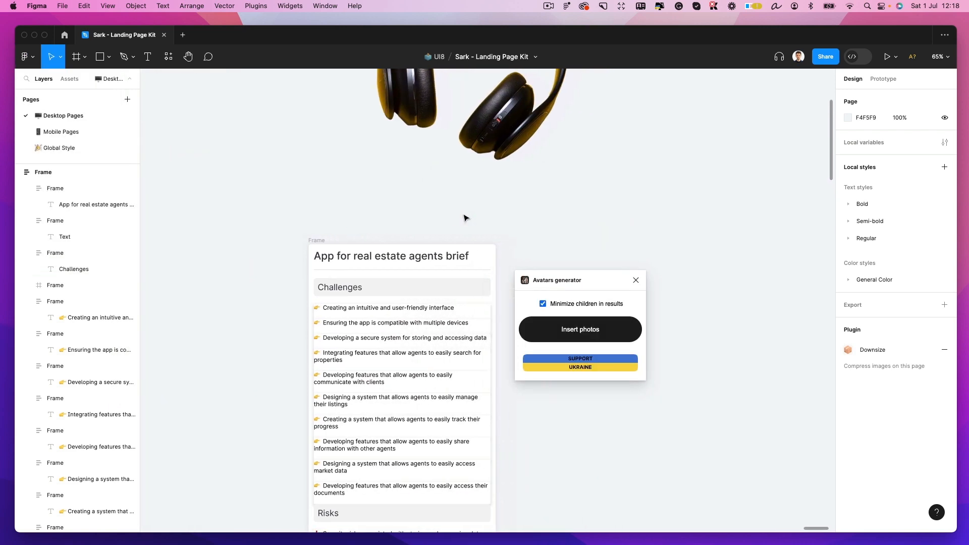
pyautogui.scroll(-1, 465, 218)
pyautogui.hscroll(4, 465, 218)
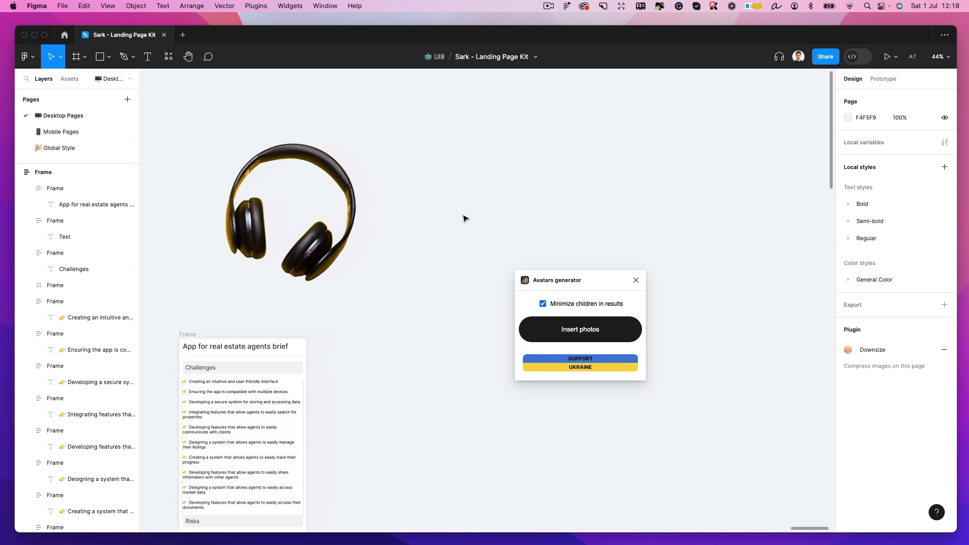
# - Draw a square about 259 × 259 beside the headphones and duplicate it into a row of four, spaced about 87 apart
pyautogui.press('r')
pyautogui.moveTo(448, 163); pyautogui.dragTo(564, 207)
pyautogui.press('super+d')
pyautogui.press('super+d')
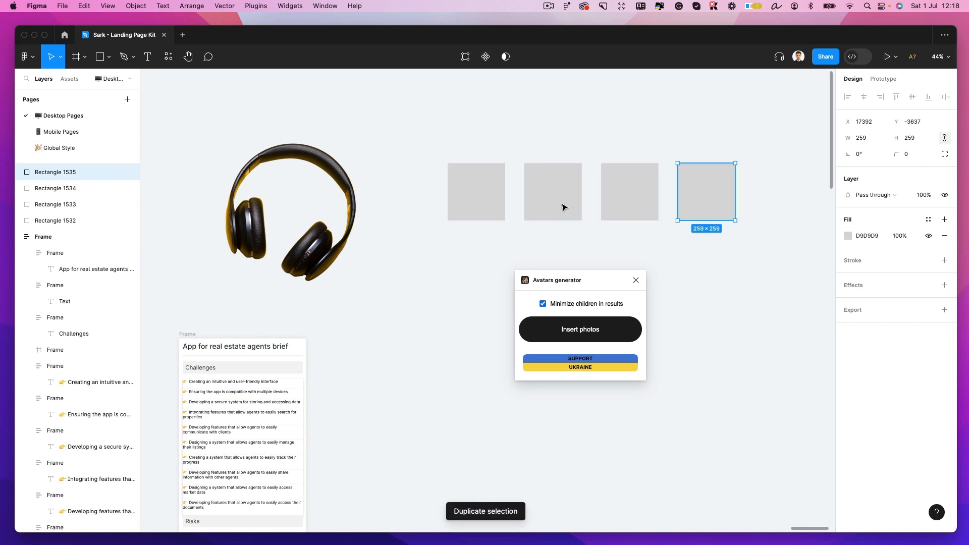
# - Duplicate the row of squares about 63 below to form a four-by-two grid, and select all eight squares
pyautogui.hscroll(5, 562, 207)
pyautogui.scroll(5, 521, 162)
pyautogui.moveTo(324, 138); pyautogui.dragTo(631, 279)
pyautogui.moveTo(249, 151); pyautogui.dragTo(747, 343)
pyautogui.hscroll(2, 608, 248)
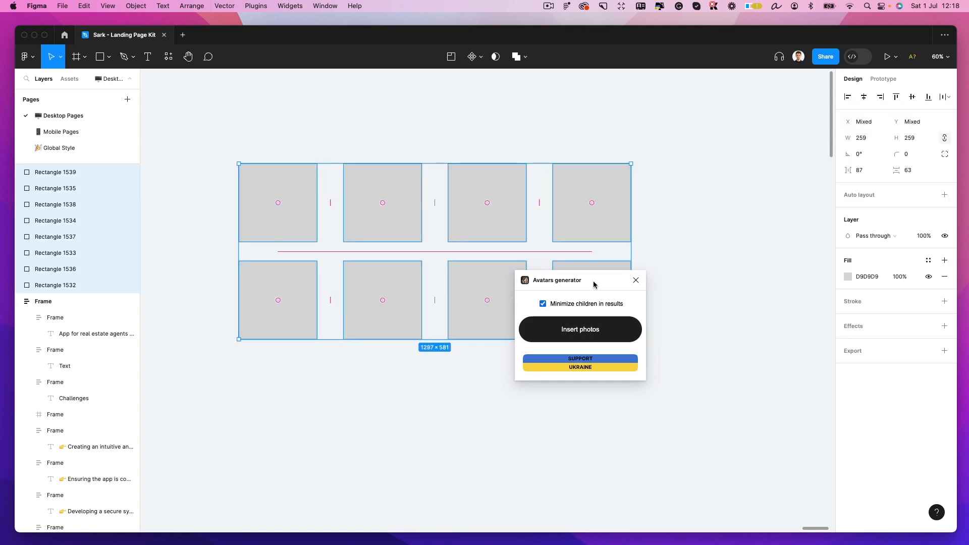
# - Move the Avatars generator window clear of the grid, fill the eight selected squares with generated photos, and deselect them
pyautogui.moveTo(594, 281); pyautogui.dragTo(763, 417)
pyautogui.scroll(5, 495, 230)
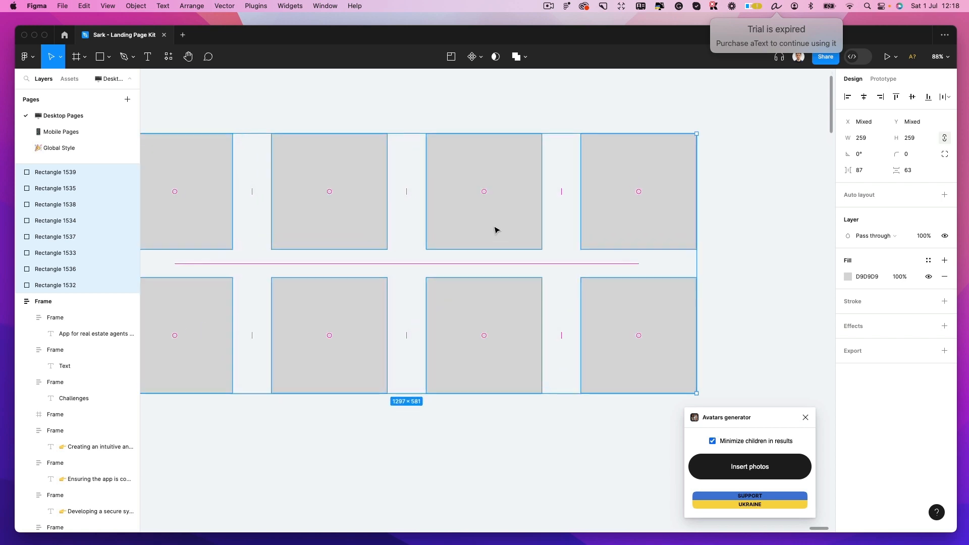
pyautogui.scroll(-2, 495, 229)
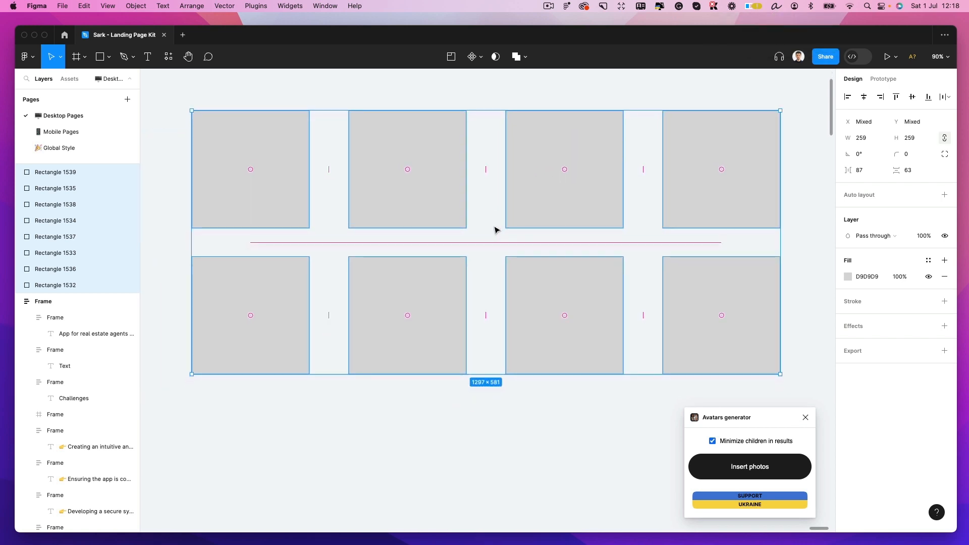
pyautogui.click(740, 473)
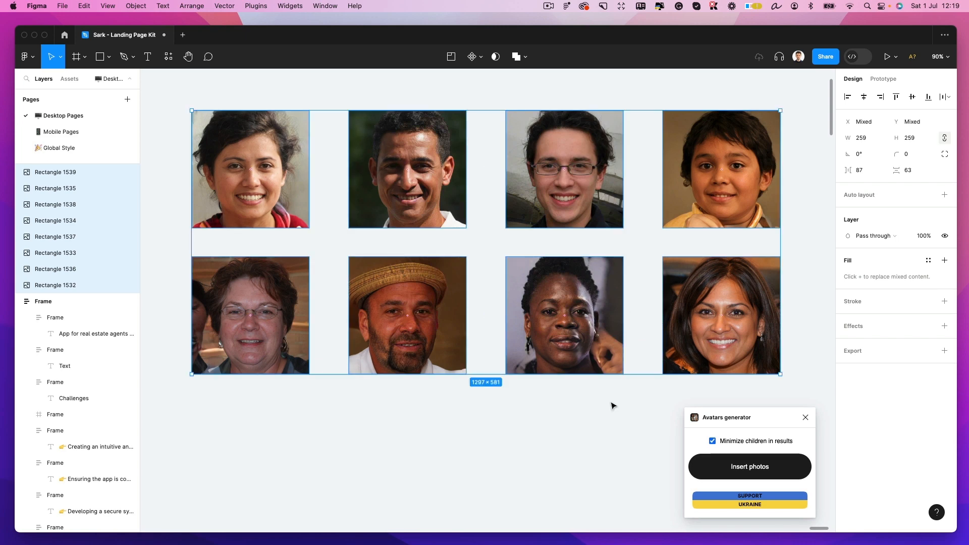
pyautogui.click(547, 438)
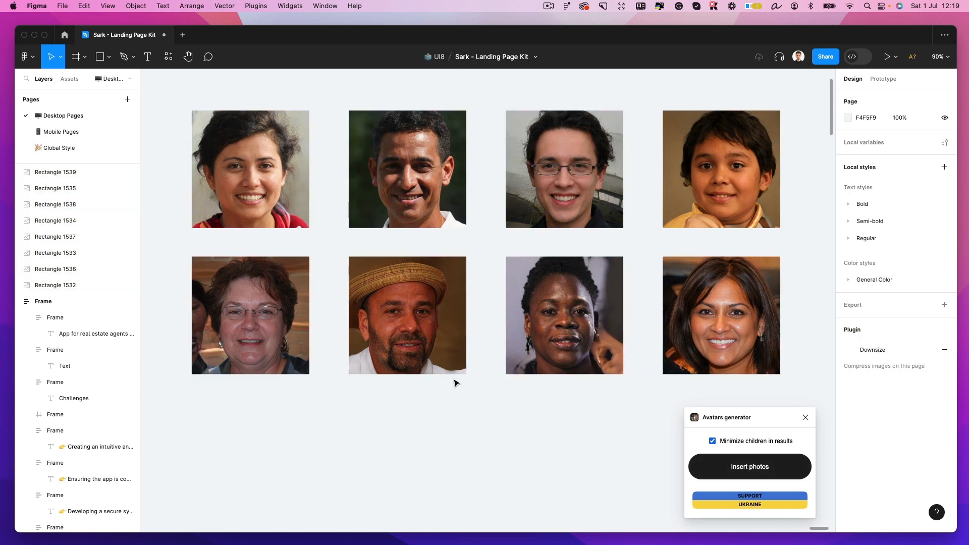
# - Draw a circle about 238 × 238 below the photo grid, fill it with a generated avatar photo, and deselect it
pyautogui.press('o')
pyautogui.moveTo(397, 399); pyautogui.dragTo(508, 471)
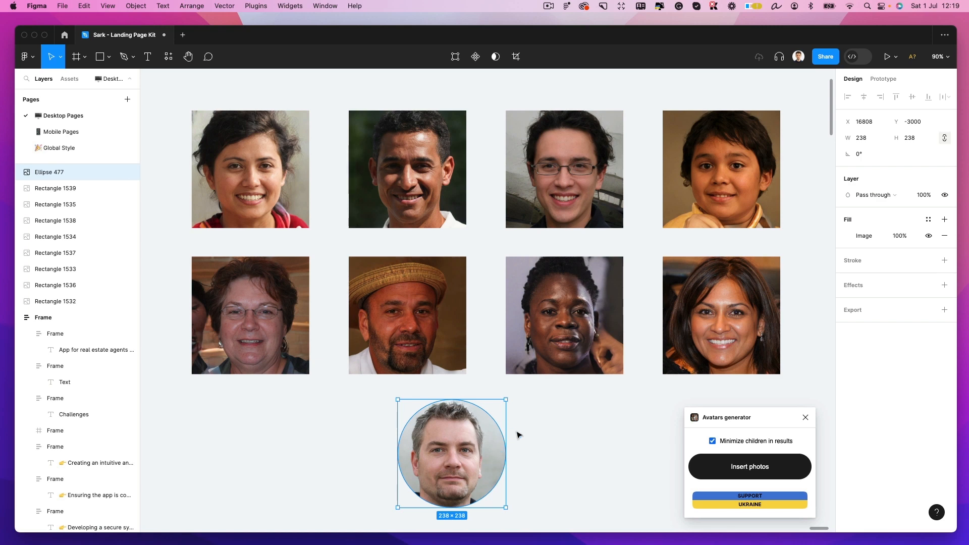
pyautogui.click(568, 414)
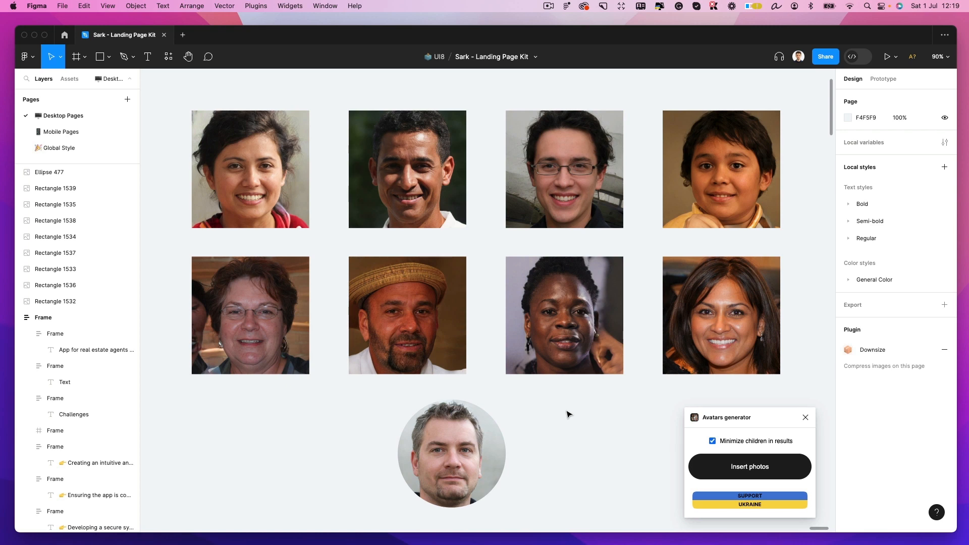
pyautogui.scroll(-3, 569, 414)
pyautogui.scroll(-1, 568, 414)
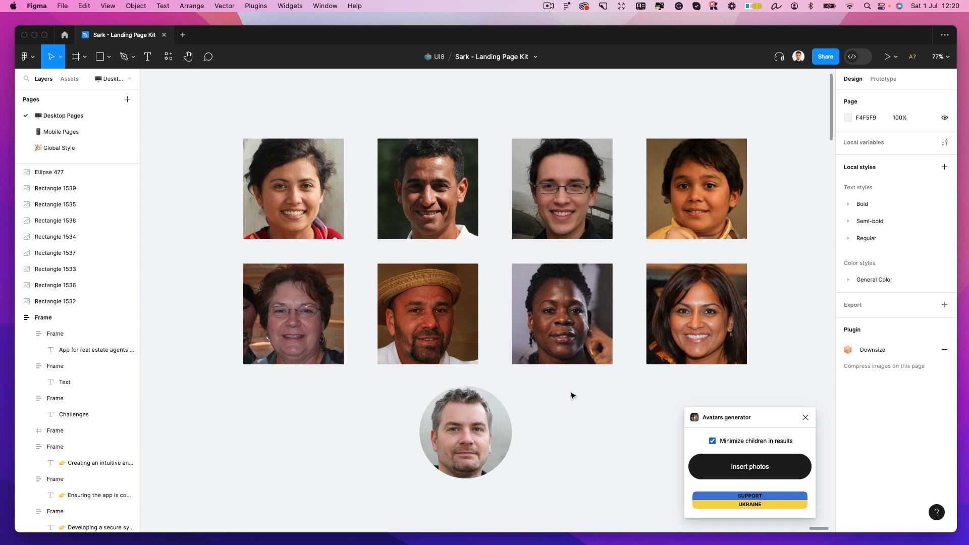
pyautogui.click(549, 10)
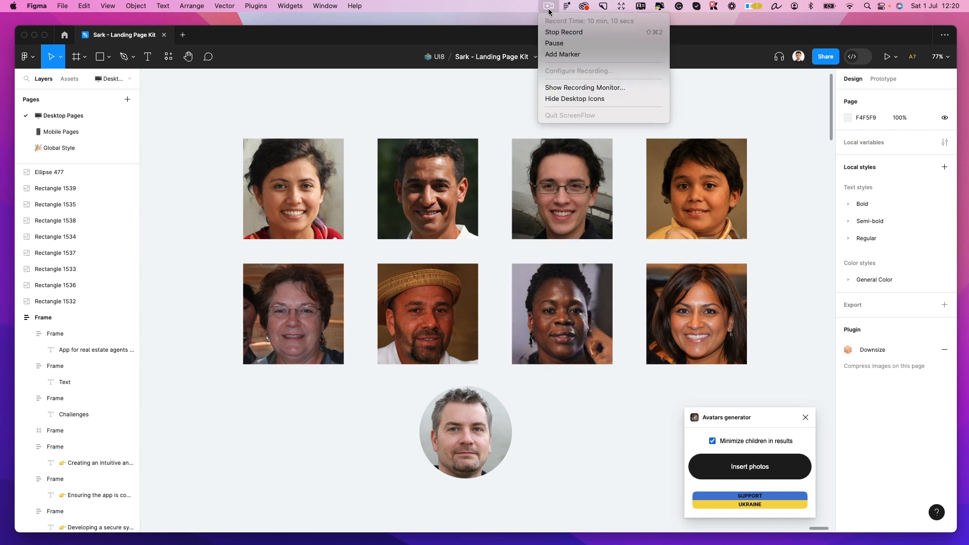